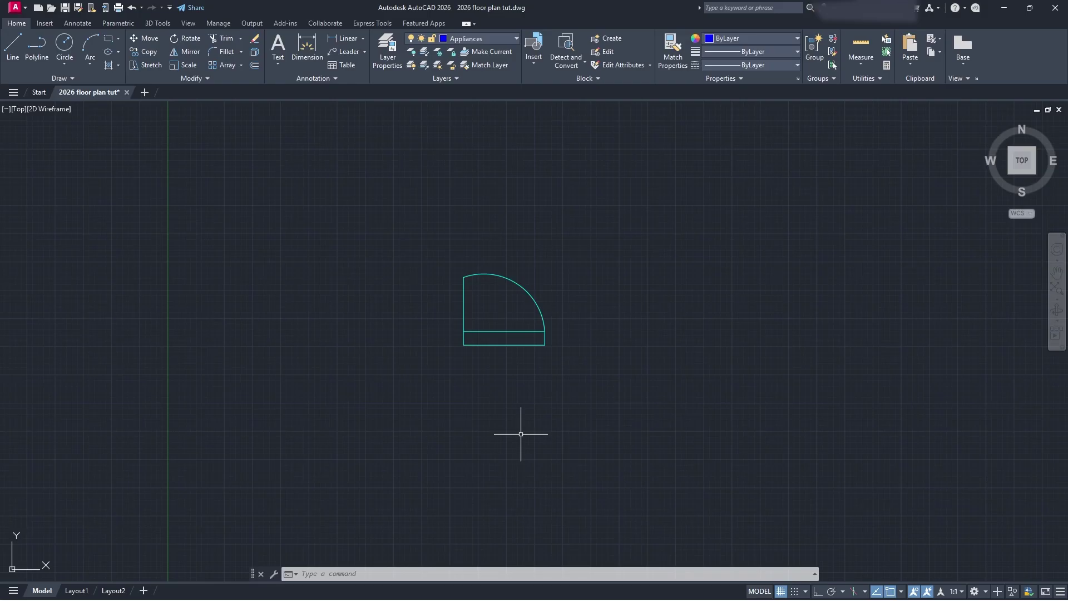
Open the Door block definition in the block editor with the BEDIT command
{"action": "left_click", "coordinate": [573, 370]}
{"action": "left_click", "coordinate": [416, 239]}
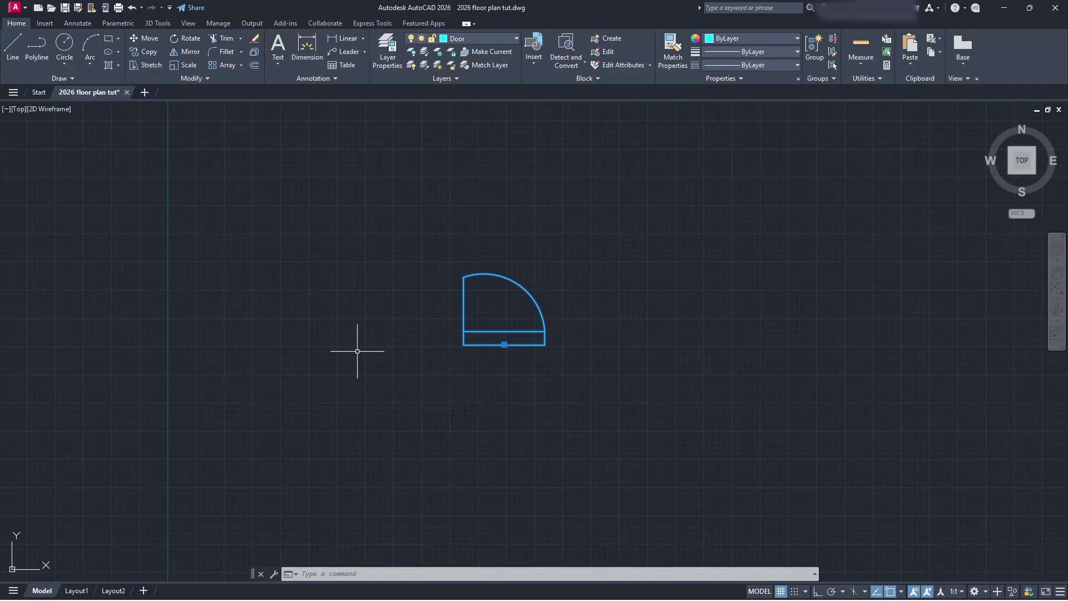
{"action": "left_click", "coordinate": [363, 573]}
{"action": "type", "text": "BEDIT"}
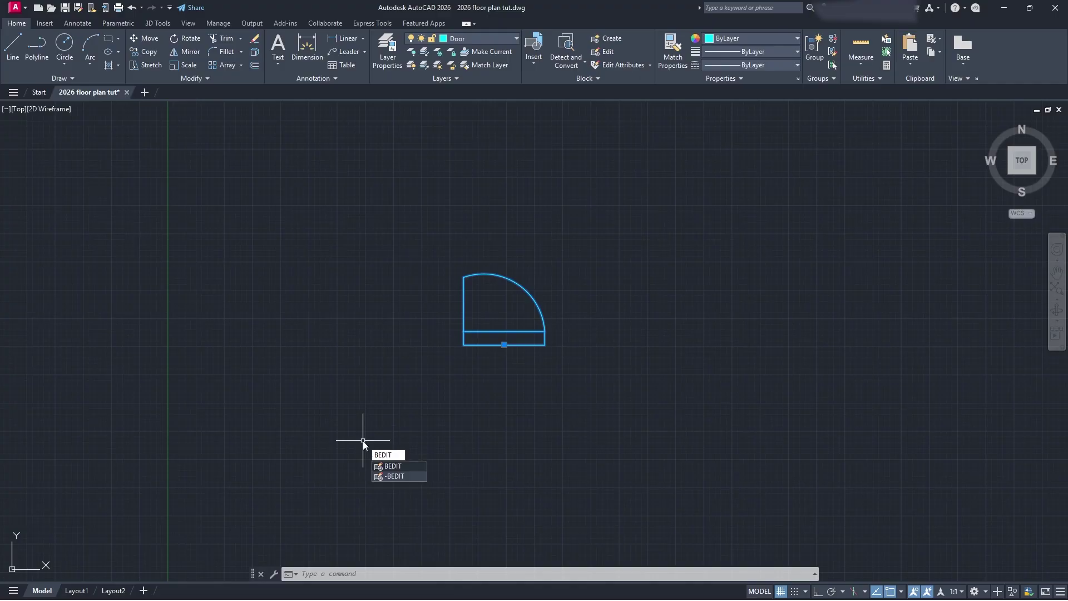
{"action": "key", "text": "Return"}
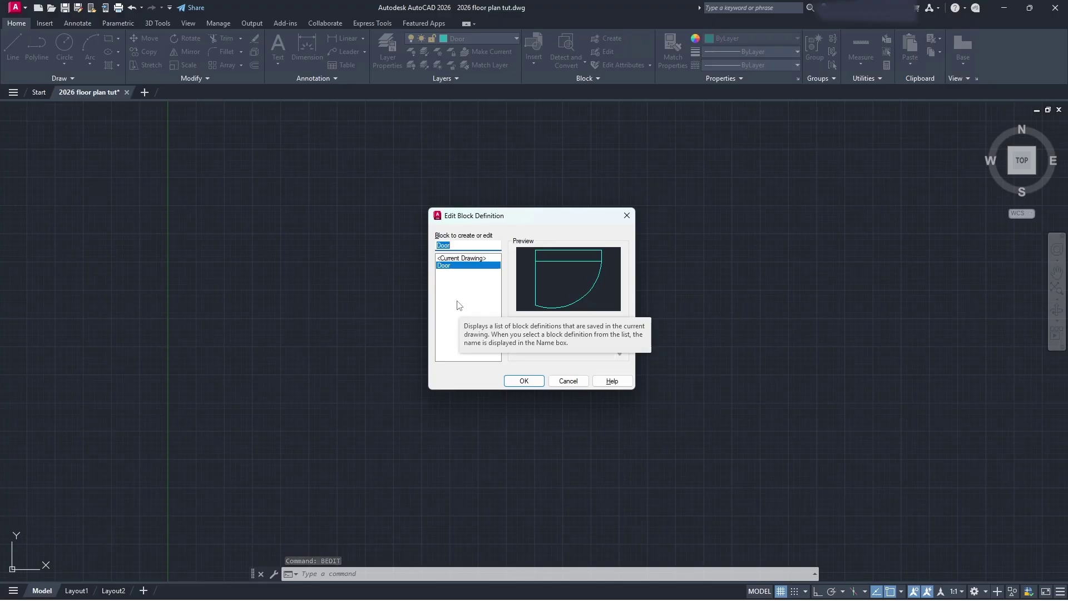
{"action": "left_click", "coordinate": [452, 268]}
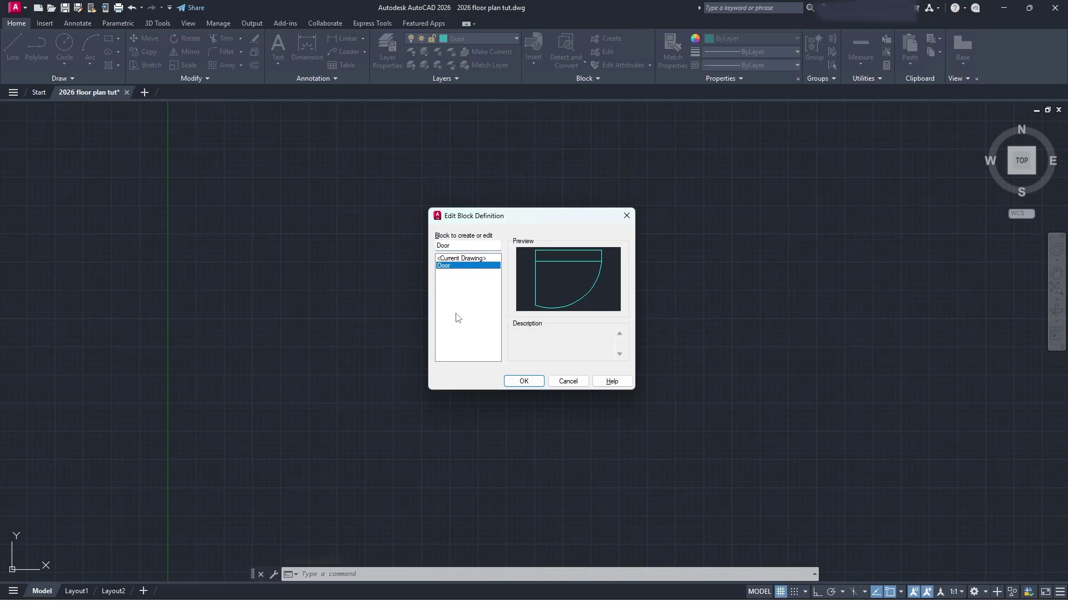
{"action": "left_click", "coordinate": [523, 380]}
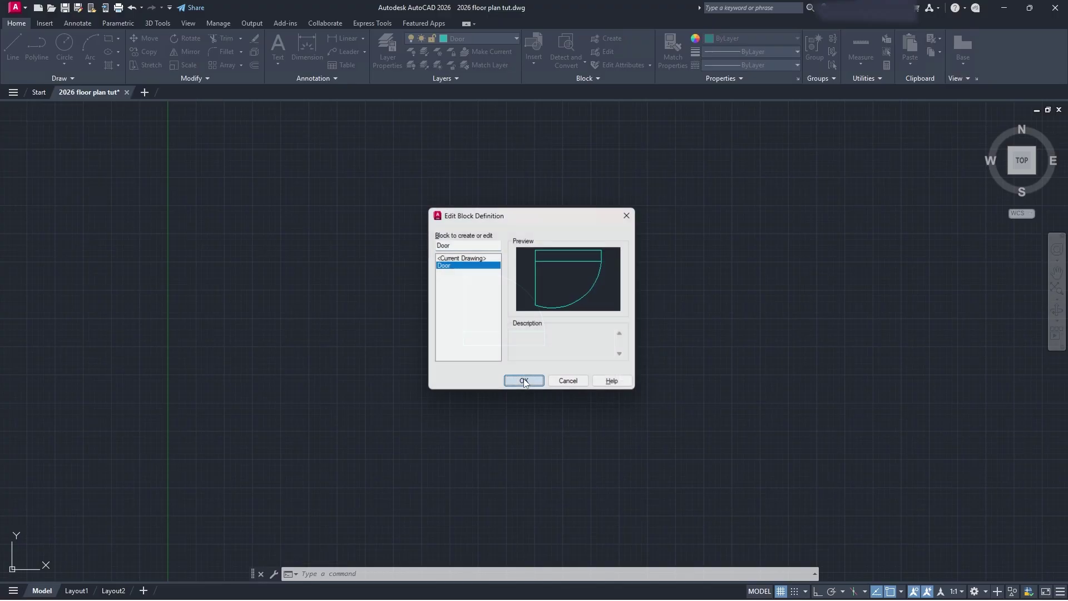
{"action": "mouse_move", "coordinate": [534, 368]}
{"action": "middle_mouse_down"}
{"action": "mouse_move", "coordinate": [504, 387]}
{"action": "mouse_move", "coordinate": [529, 361]}
{"action": "middle_mouse_up"}
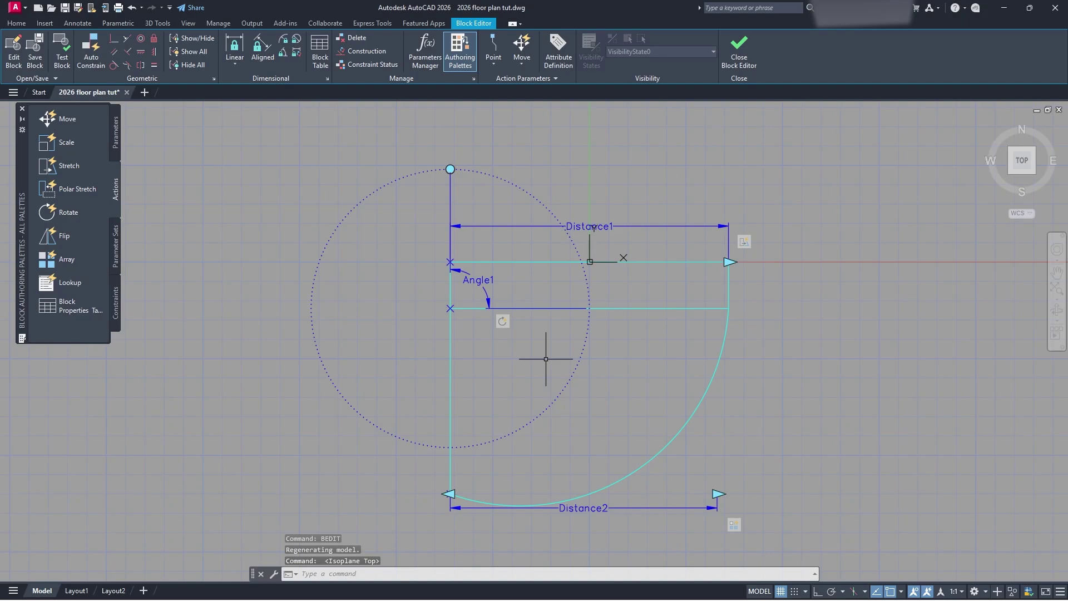
{"action": "middle_click_drag", "start_coordinate": [615, 362], "coordinate": [515, 377]}
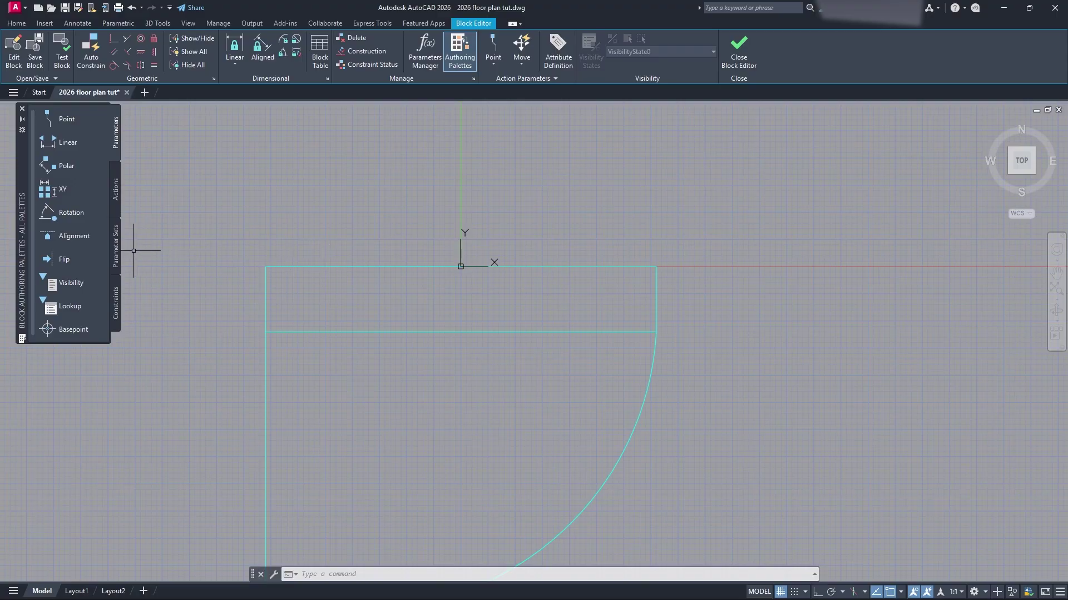
{"action": "left_click", "coordinate": [115, 204]}
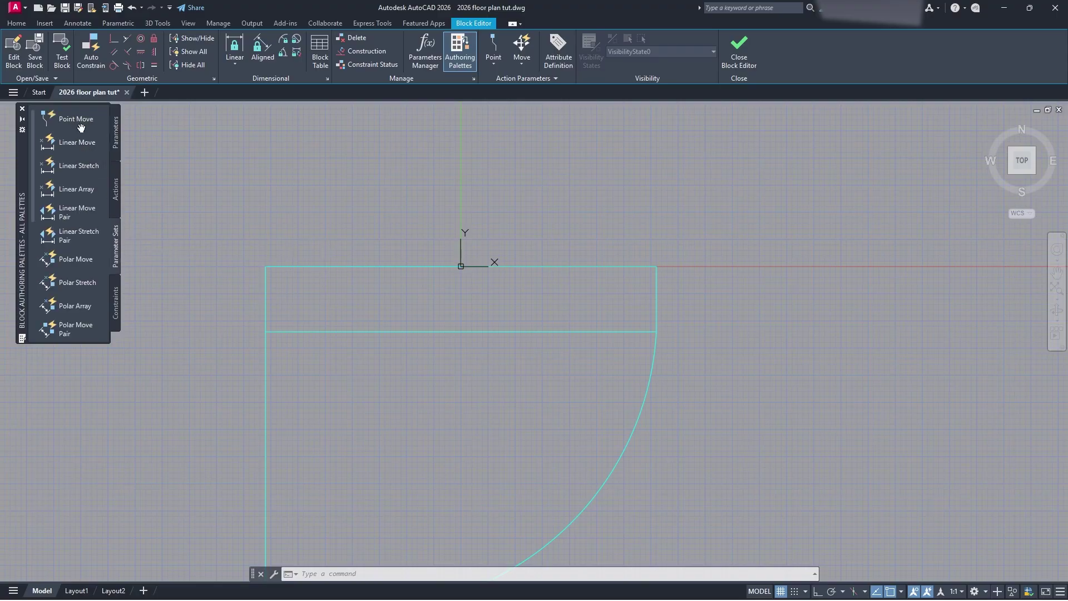
{"action": "left_click", "coordinate": [118, 301]}
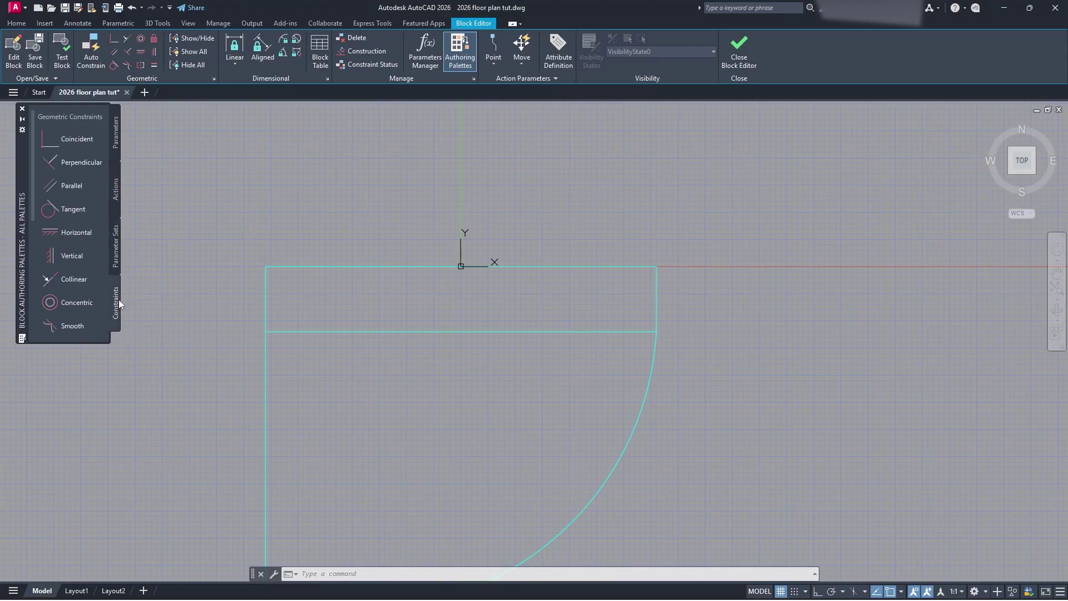
{"action": "left_click", "coordinate": [117, 133]}
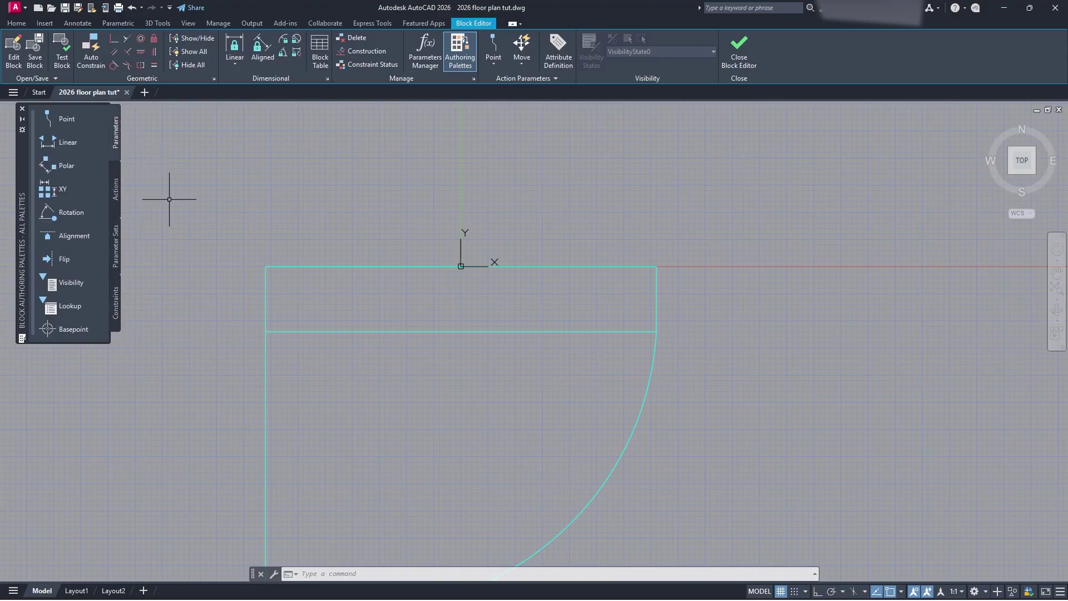
Add a linear parameter along the full width of the door's top edge, from left to right endpoint, with its label above
{"action": "left_click", "coordinate": [67, 143]}
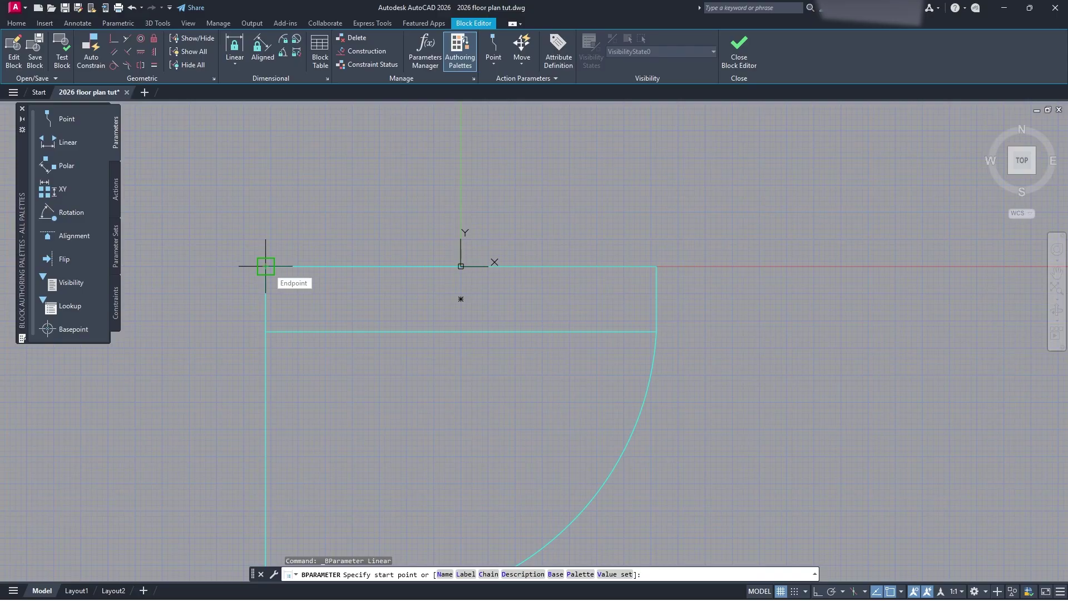
{"action": "left_click", "coordinate": [265, 266]}
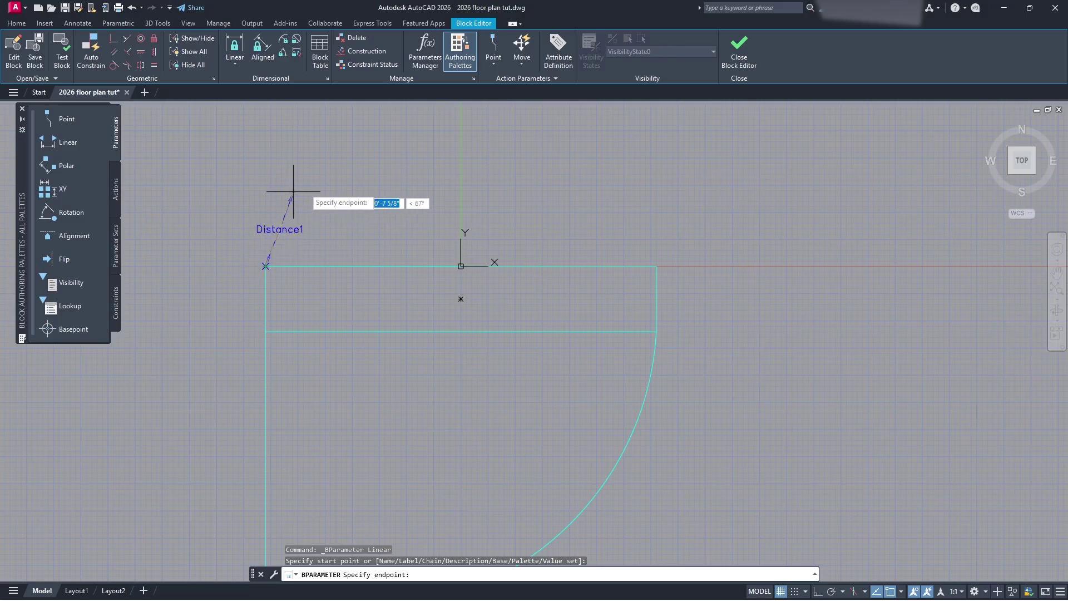
{"action": "left_click", "coordinate": [657, 266]}
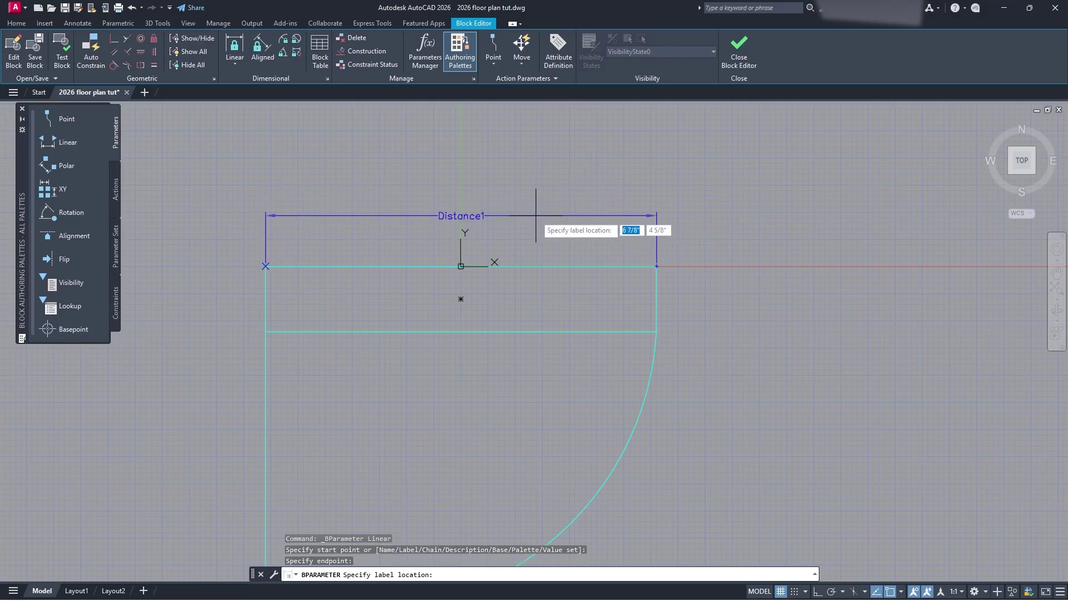
{"action": "left_click", "coordinate": [536, 215]}
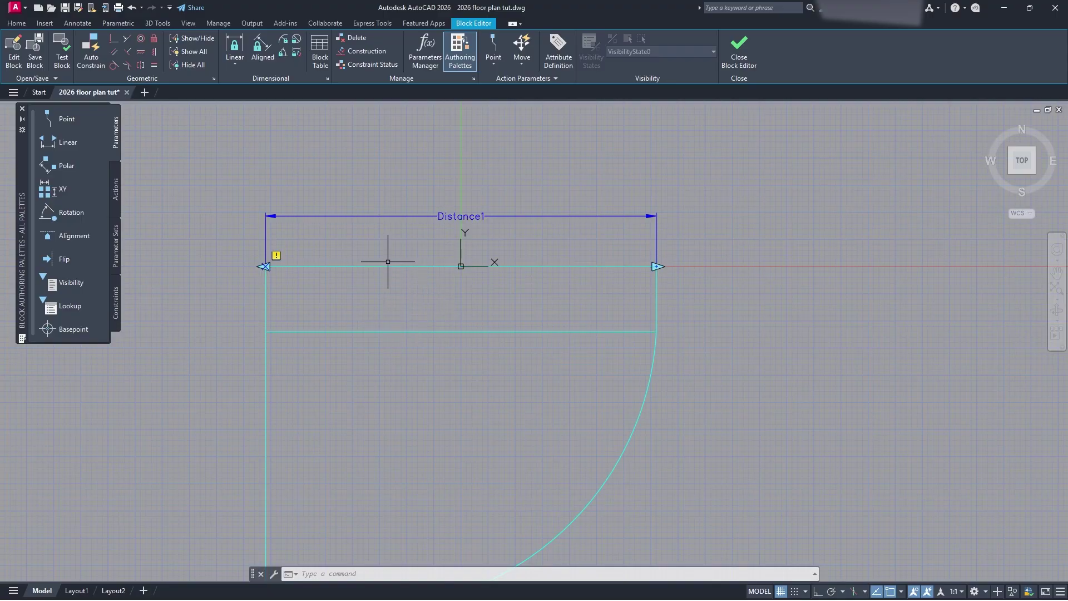
Set the grip display of the door-width linear parameter to 1
{"action": "left_click", "coordinate": [276, 257]}
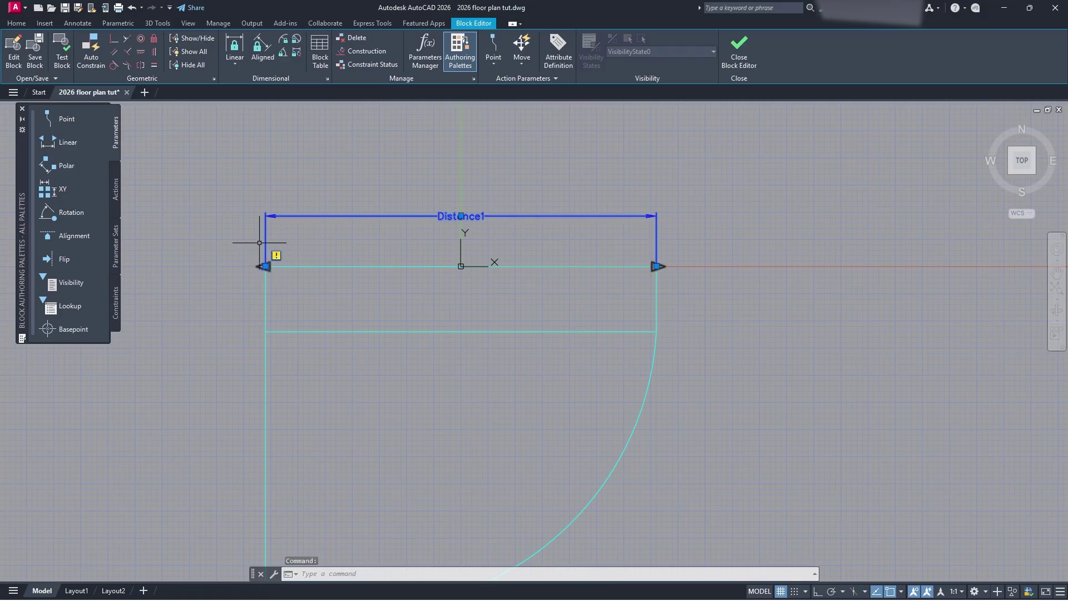
{"action": "right_click", "coordinate": [274, 257]}
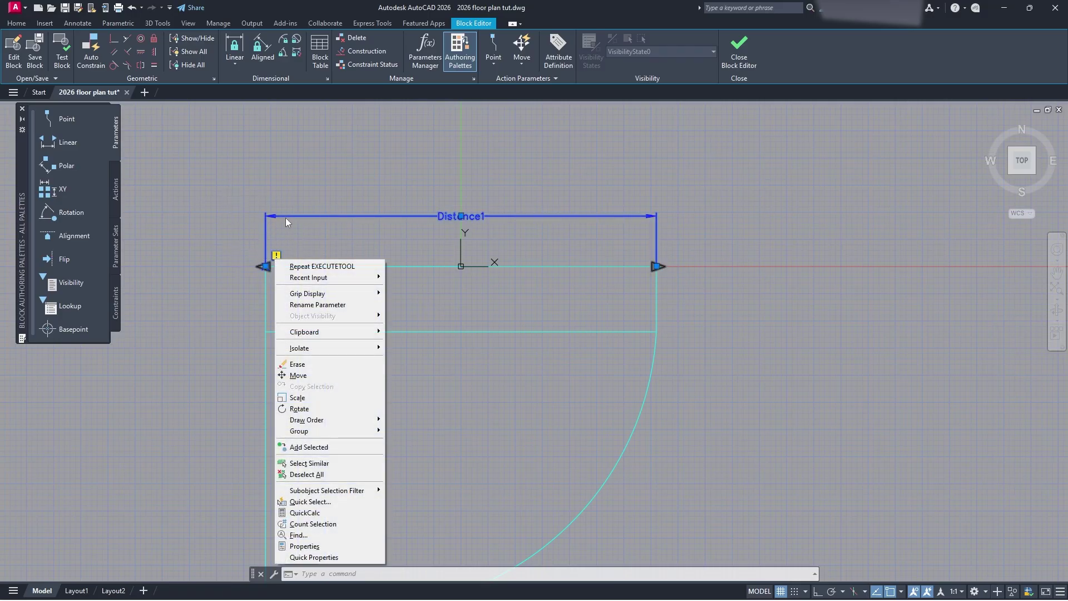
{"action": "mouse_move", "coordinate": [309, 295]}
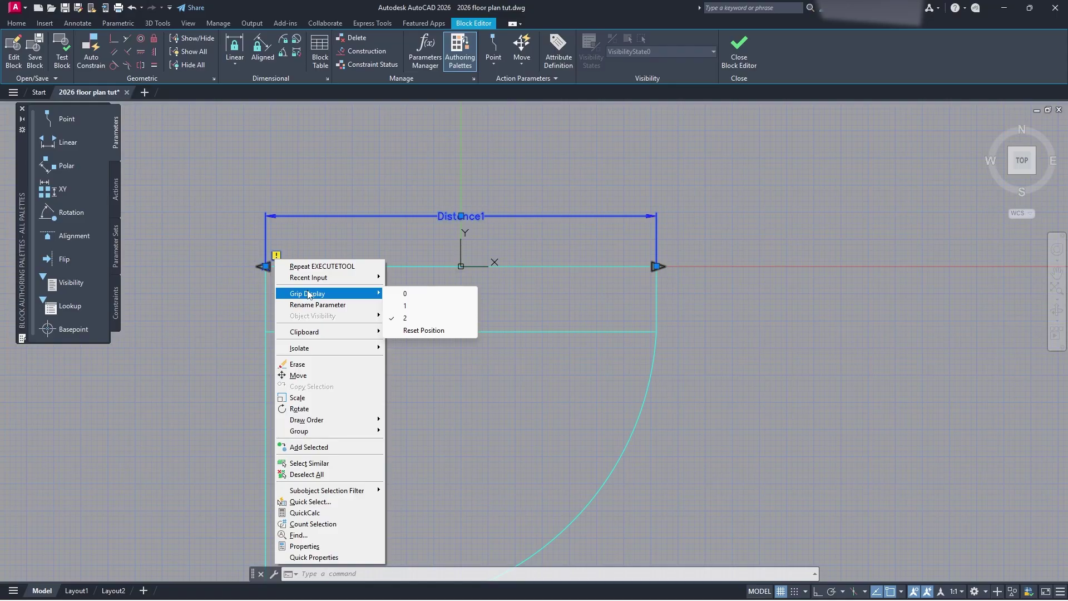
{"action": "left_click", "coordinate": [434, 306]}
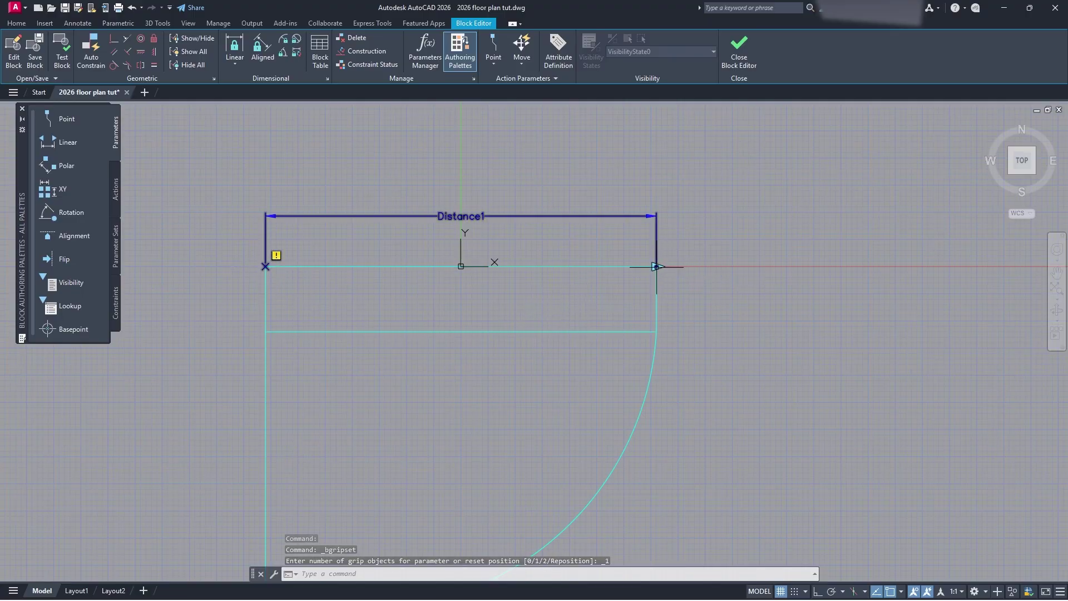
Set the grip display of the linear parameter back to 2
{"action": "left_click", "coordinate": [266, 266]}
{"action": "right_click", "coordinate": [266, 266]}
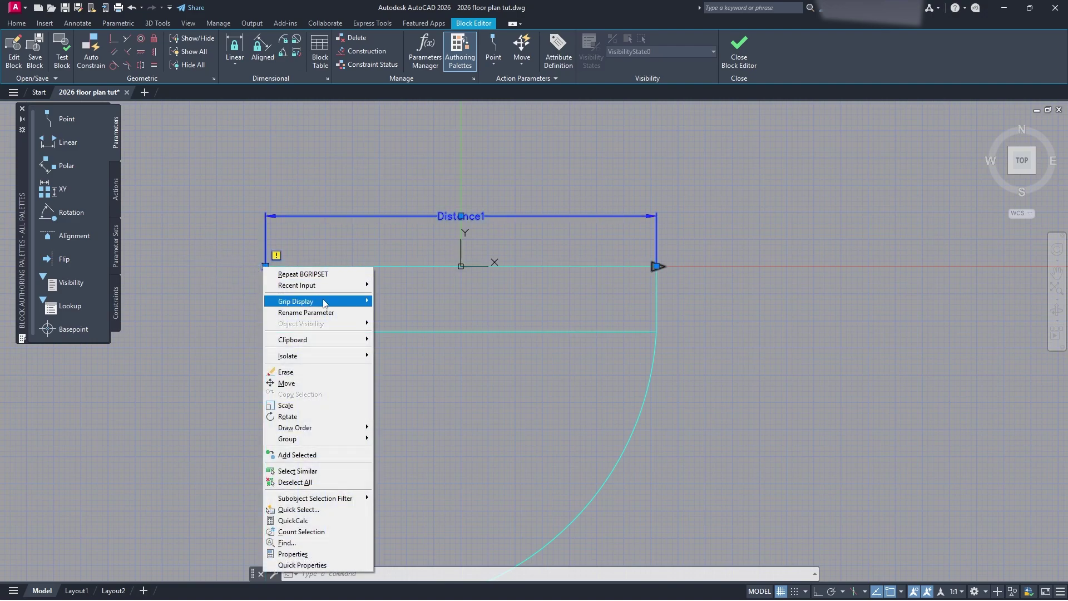
{"action": "left_click", "coordinate": [425, 325]}
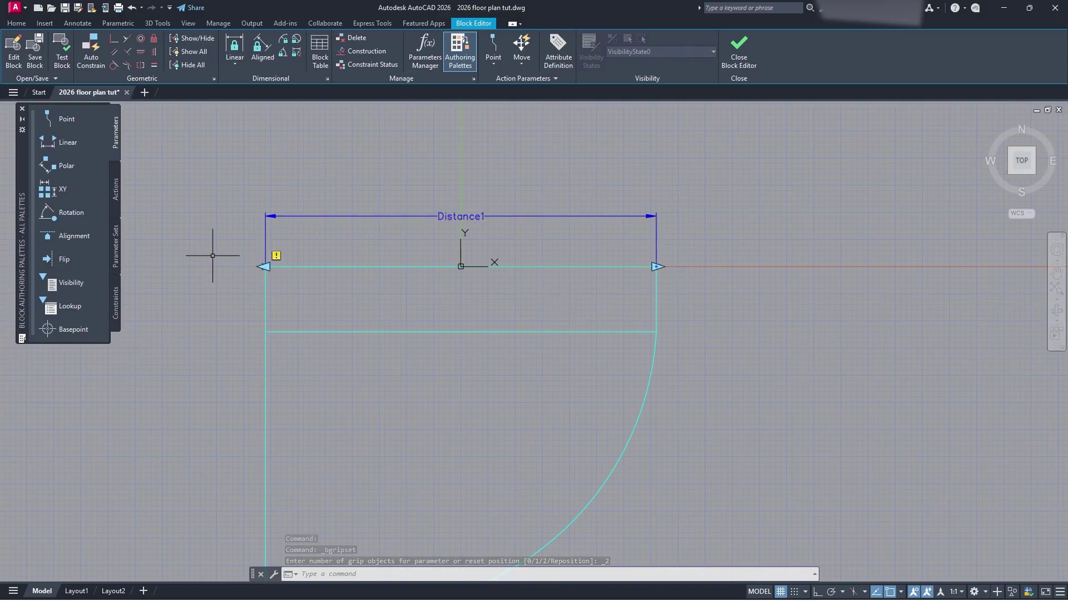
Limit the Distance1 linear parameter to one grip by setting its grip display to 1
{"action": "left_click", "coordinate": [266, 257]}
{"action": "right_click", "coordinate": [268, 257]}
{"action": "mouse_move", "coordinate": [336, 290]}
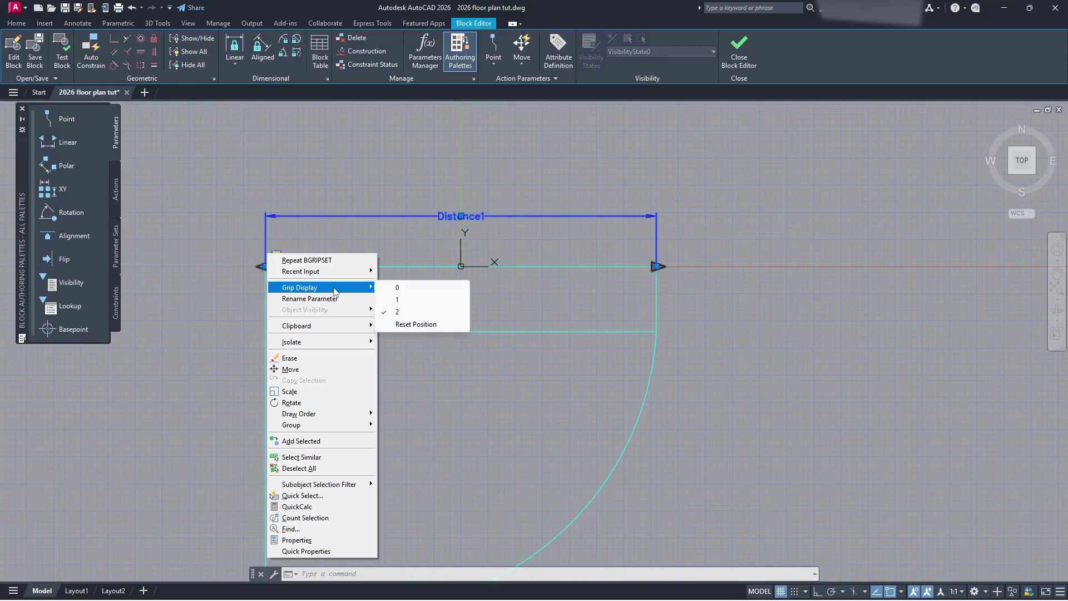
{"action": "left_click", "coordinate": [405, 300]}
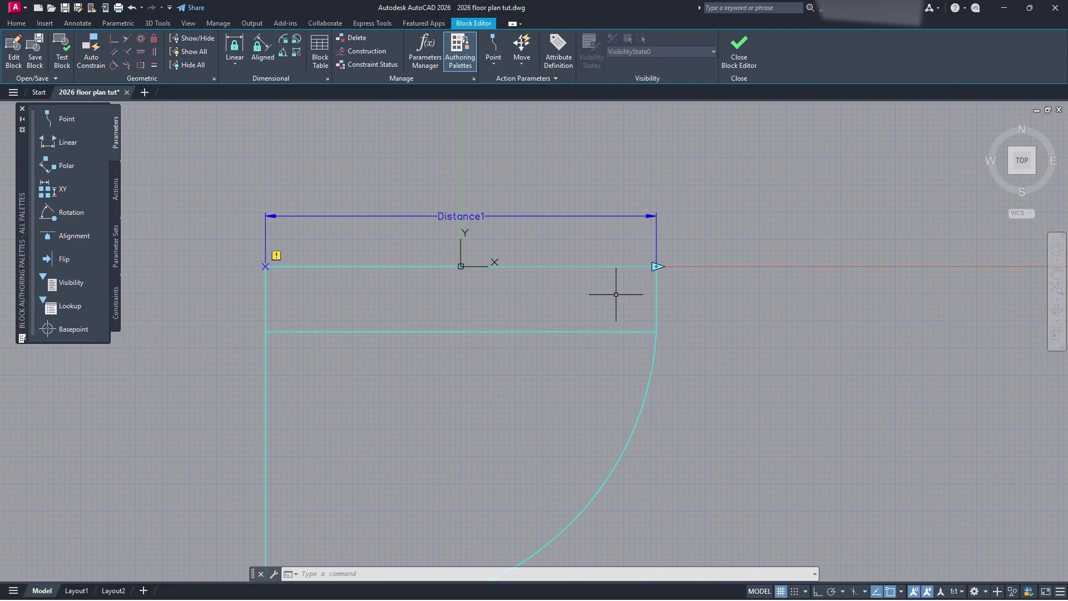
{"action": "left_click", "coordinate": [118, 190]}
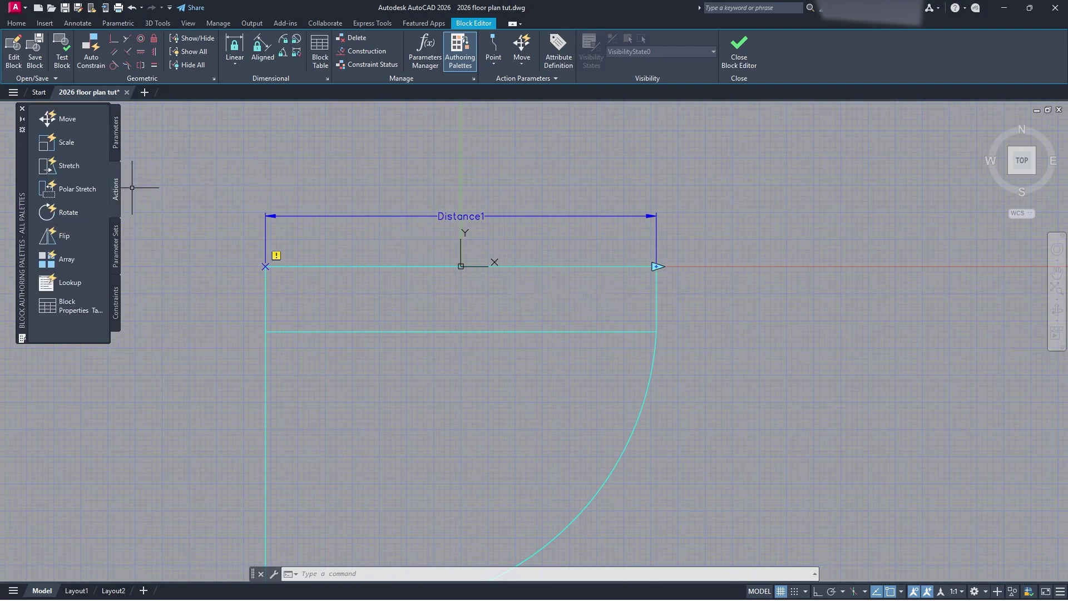
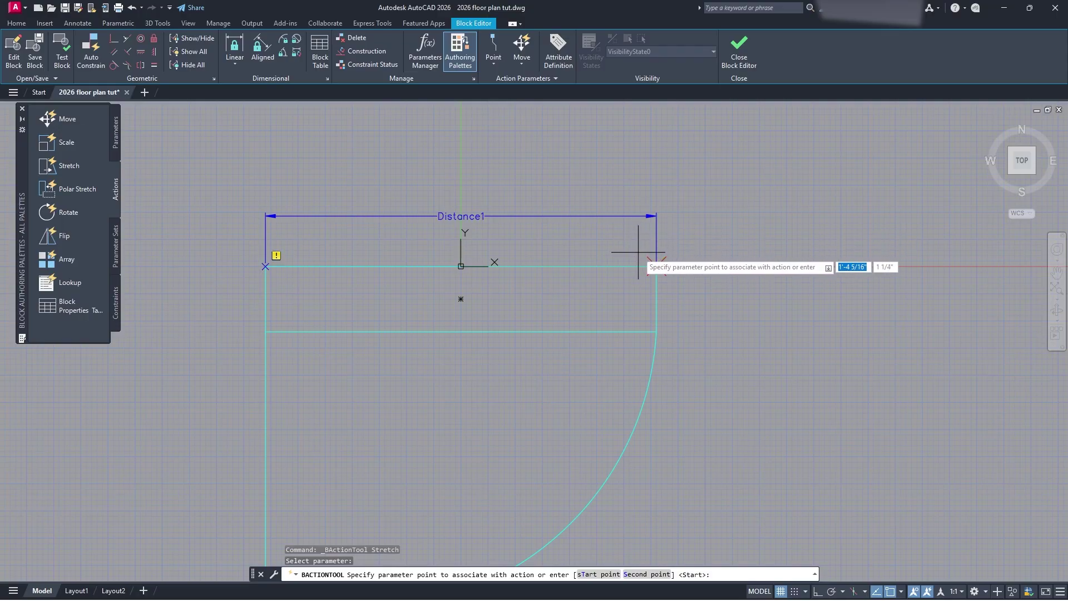
{"action": "left_click", "coordinate": [640, 251]}
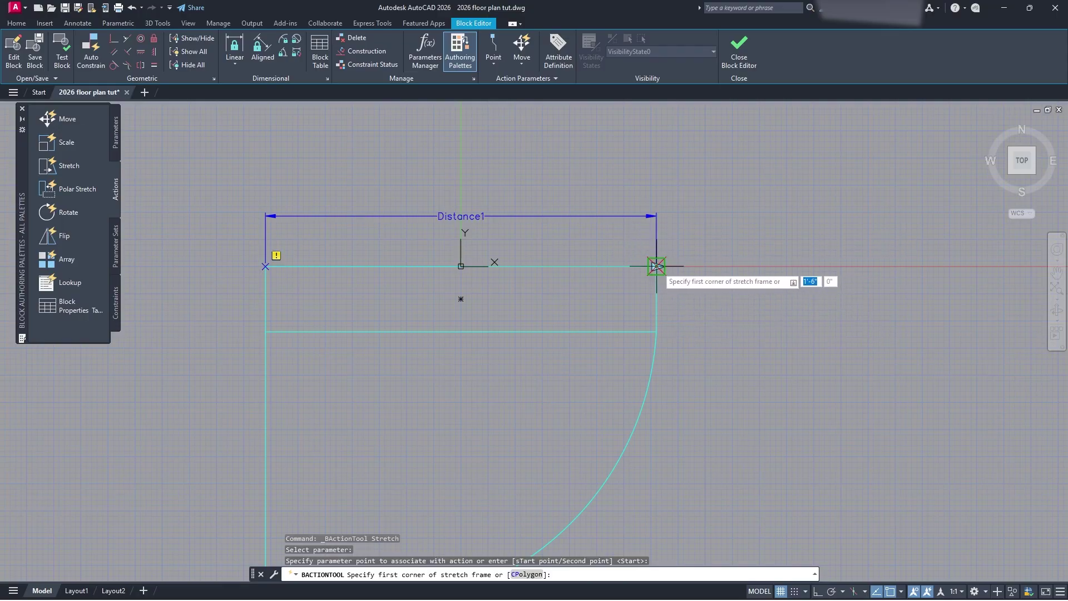
{"action": "left_click", "coordinate": [656, 266]}
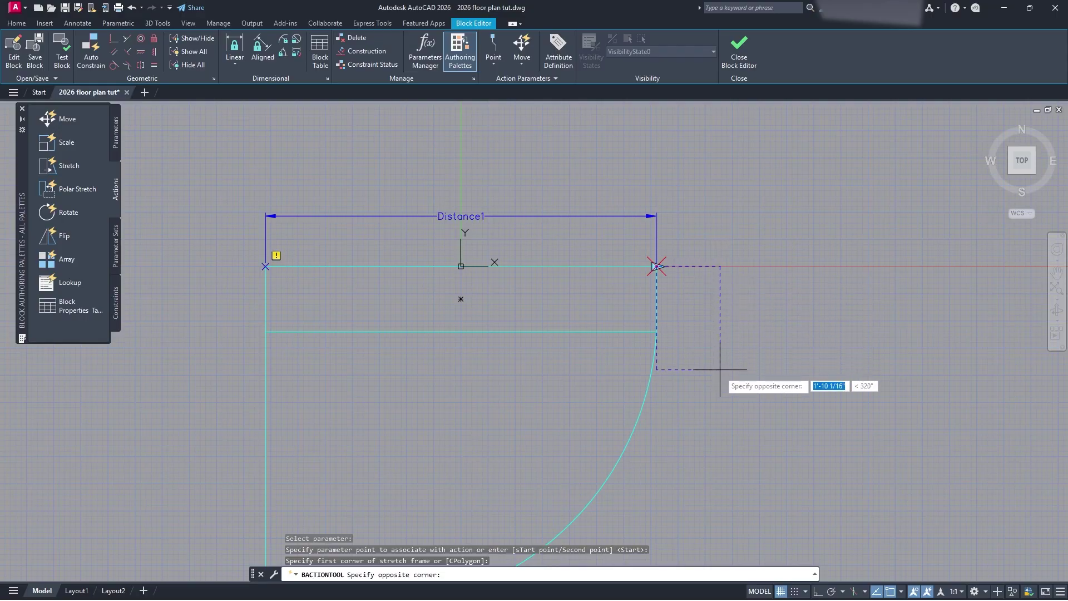
{"action": "middle_click_drag", "start_coordinate": [894, 518], "coordinate": [773, 395]}
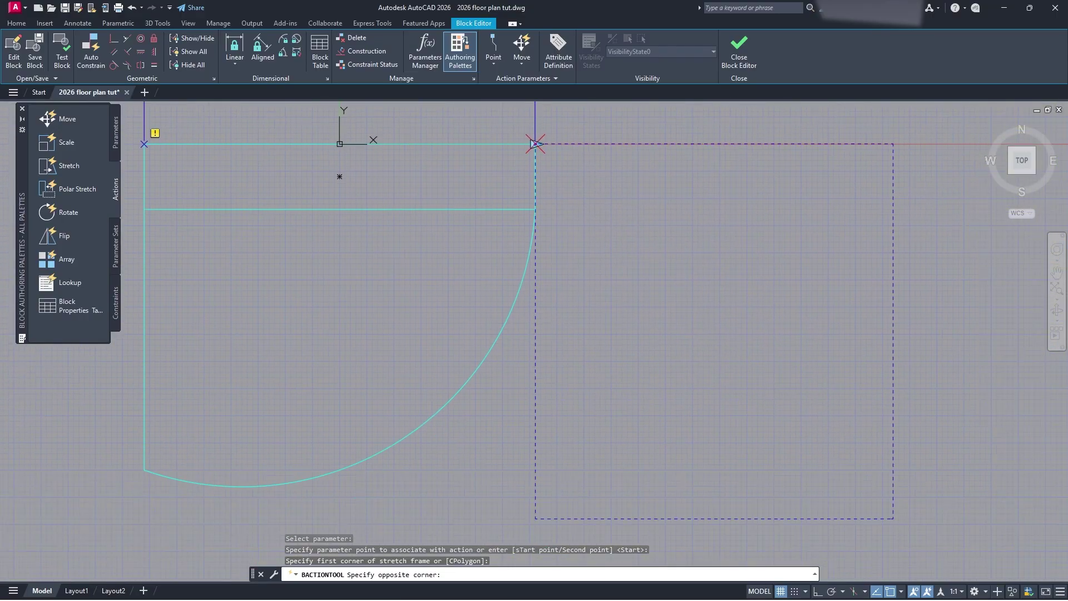
{"action": "scroll", "coordinate": [767, 422], "scroll_direction": "down", "scroll_amount": 2}
{"action": "middle_click_drag", "start_coordinate": [763, 431], "coordinate": [717, 417]}
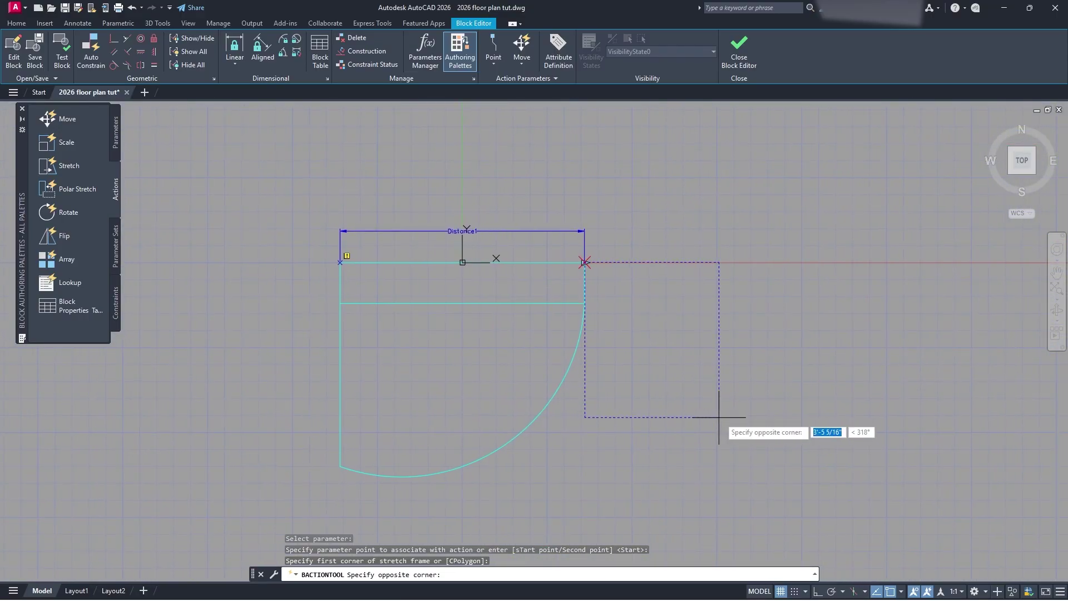
{"action": "left_click", "coordinate": [761, 470]}
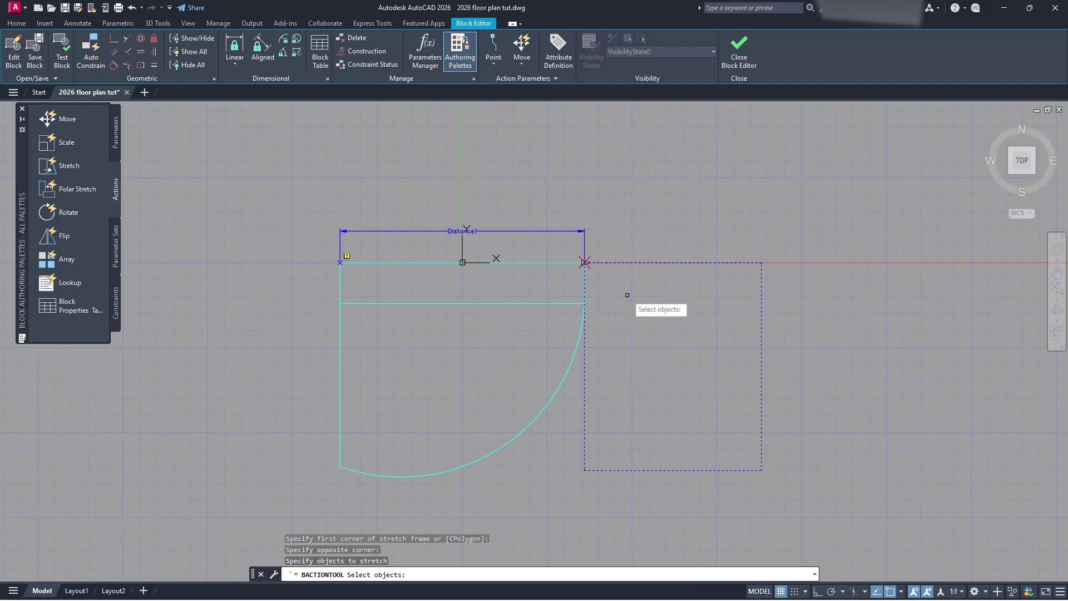
{"action": "key", "text": "Escape"}
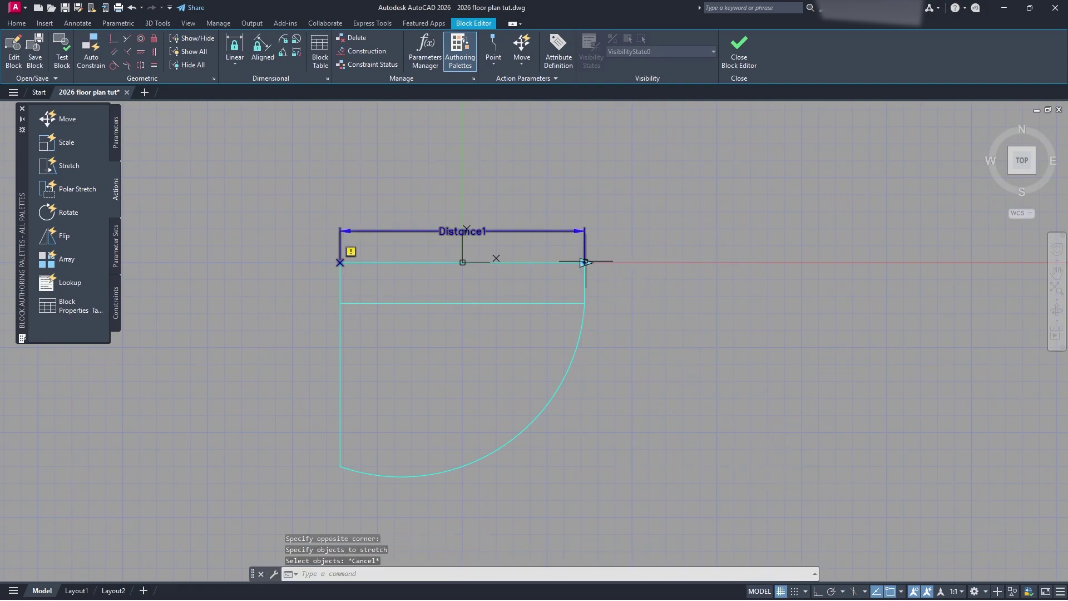
{"action": "left_click", "coordinate": [93, 170]}
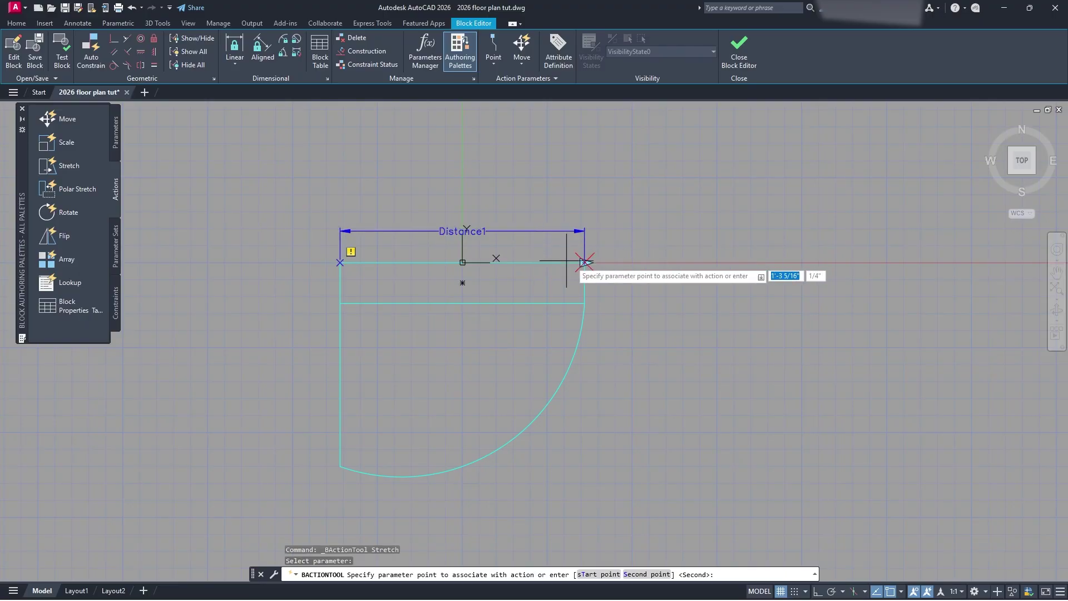
{"action": "left_click", "coordinate": [584, 262]}
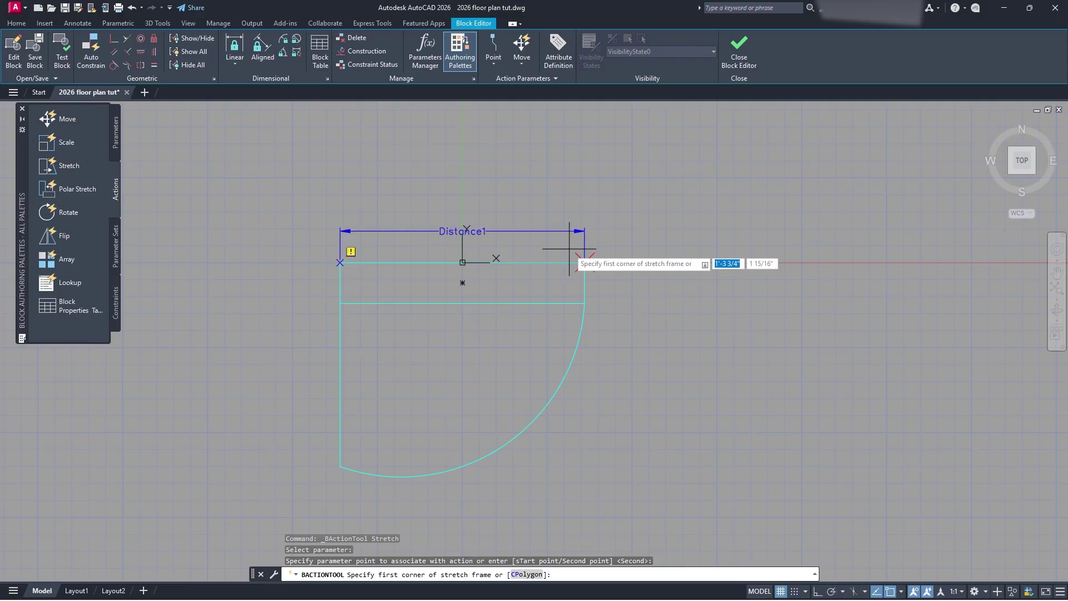
{"action": "key", "text": "Escape"}
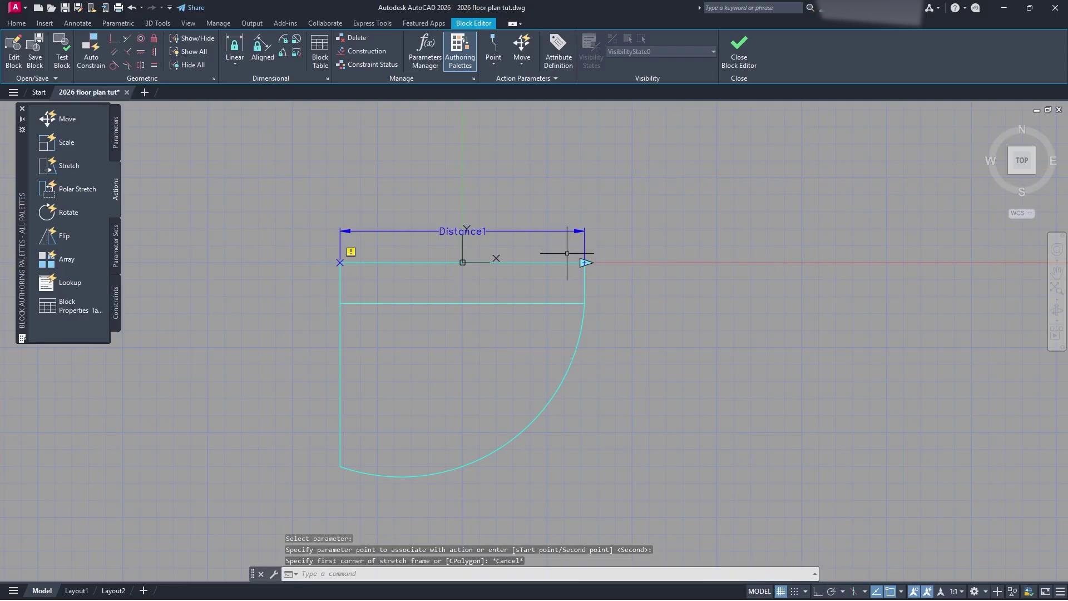
Add a Stretch action to the Distance1 parameter's right endpoint, framing the door's right side and including the arc and the rectangle
{"action": "left_click", "coordinate": [79, 165]}
{"action": "left_click", "coordinate": [479, 231]}
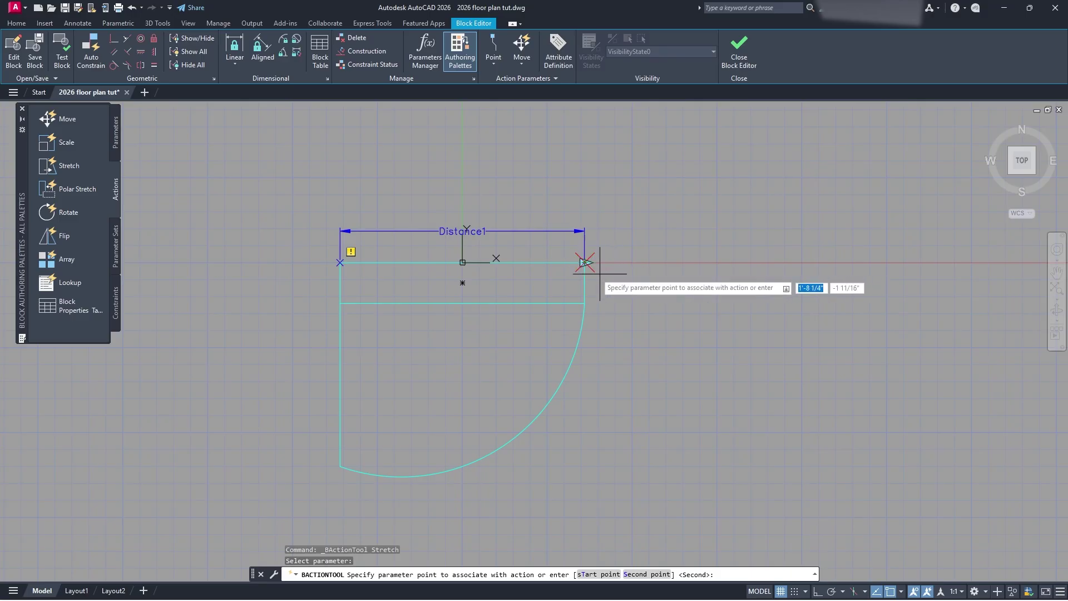
{"action": "left_click", "coordinate": [584, 262]}
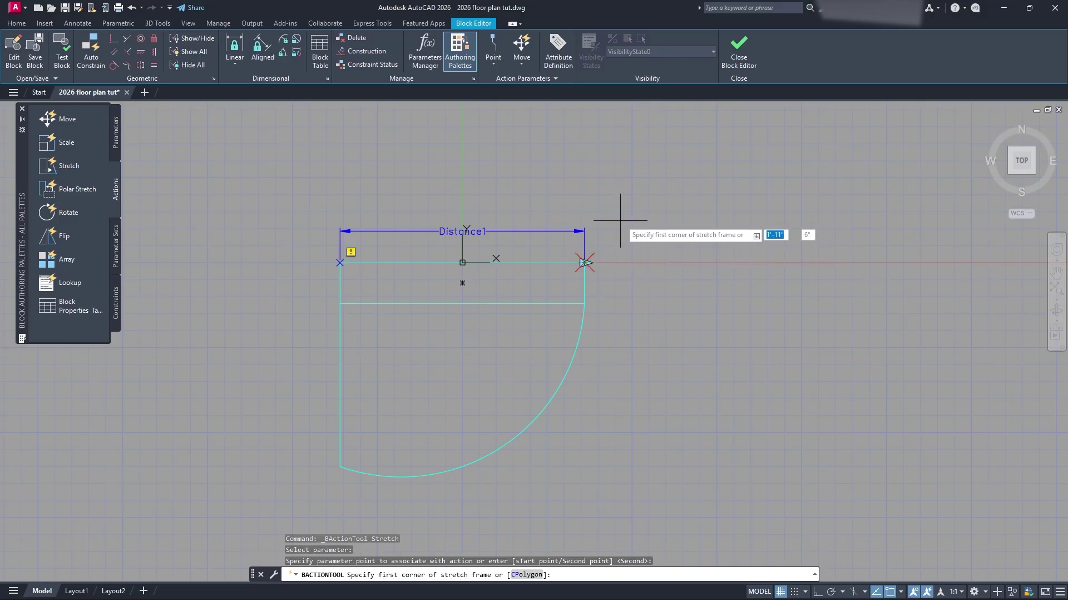
{"action": "left_click", "coordinate": [568, 248]}
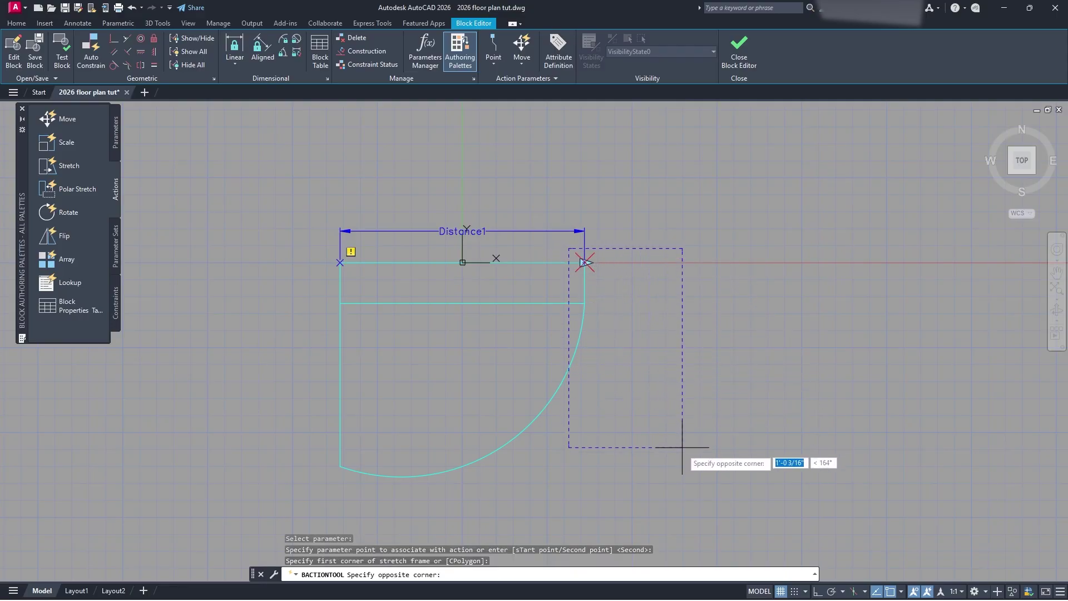
{"action": "left_click", "coordinate": [724, 502]}
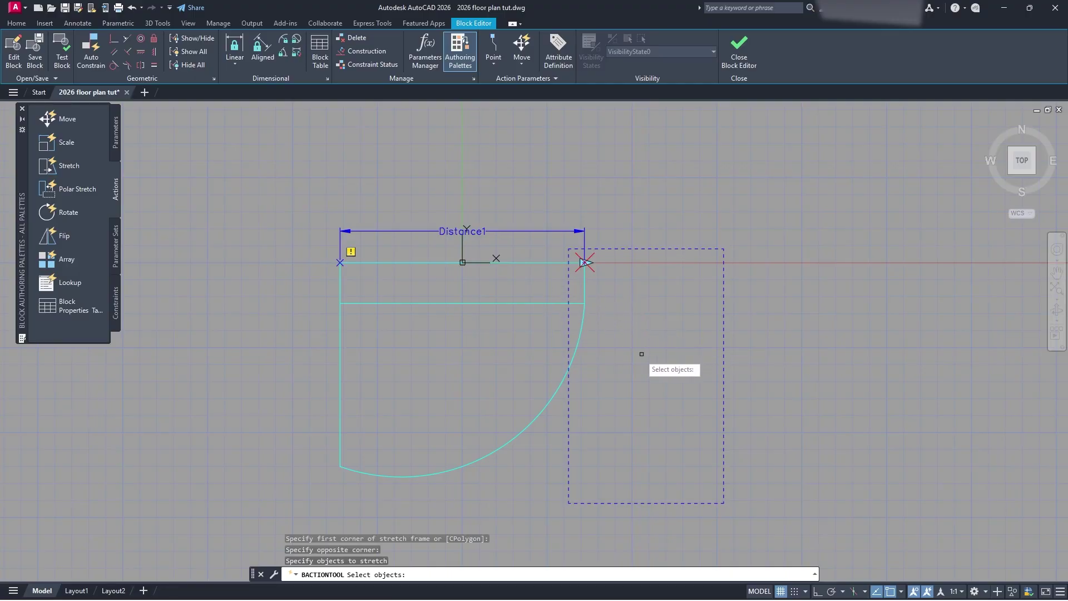
{"action": "left_click", "coordinate": [583, 328]}
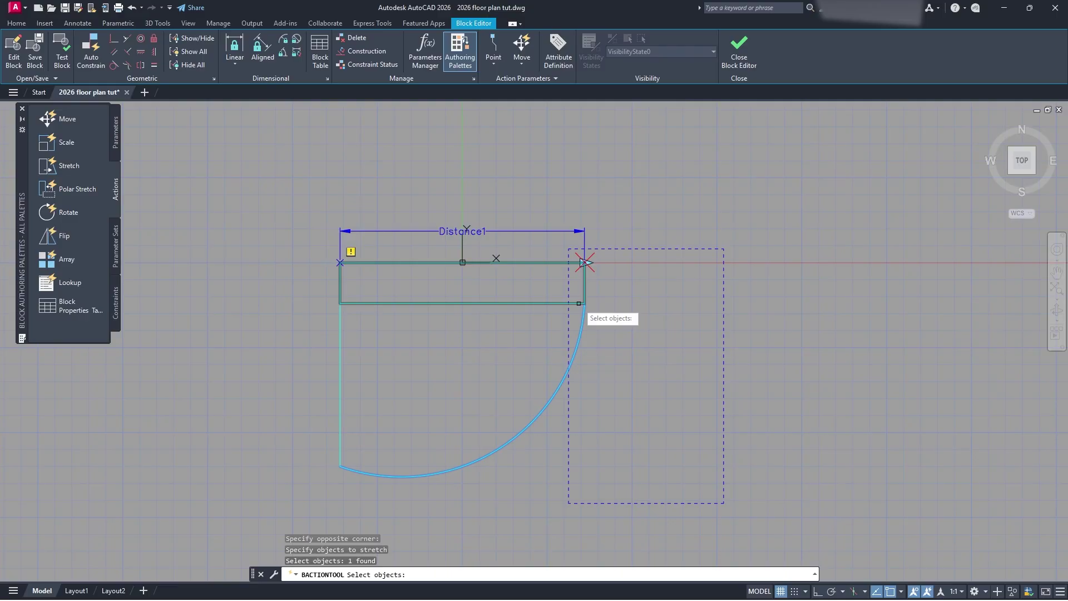
{"action": "left_click", "coordinate": [579, 303]}
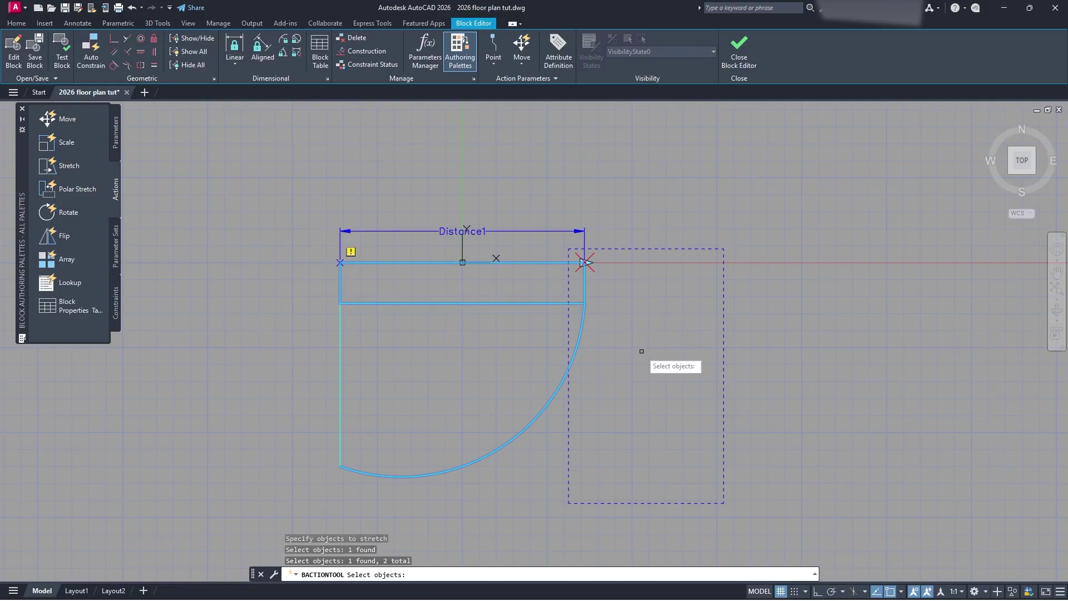
{"action": "key", "text": "Return"}
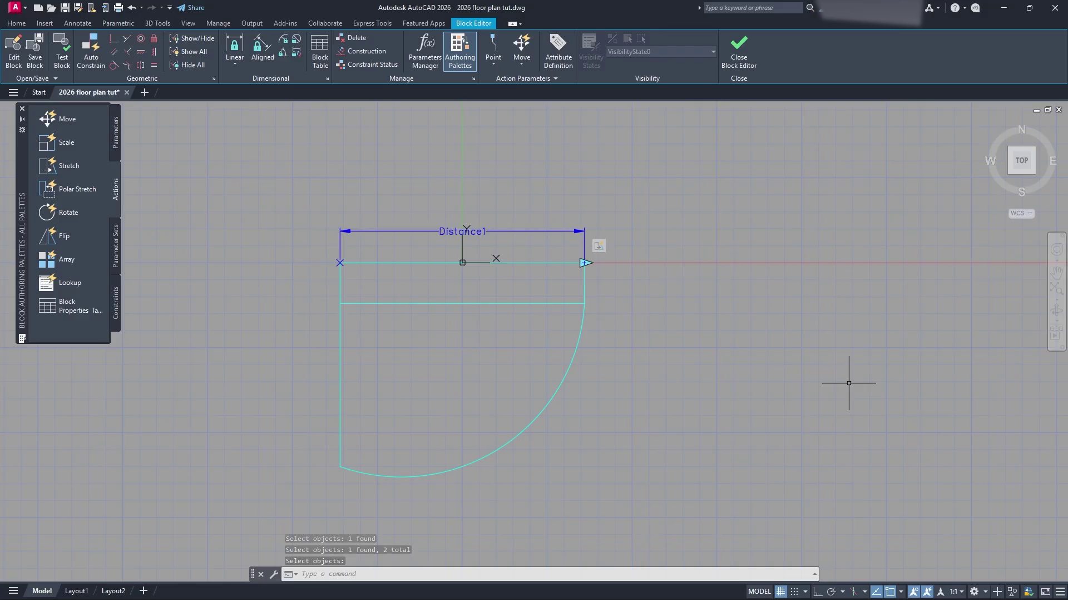
Close the Block Editor and save the changes to the Door block
{"action": "left_click", "coordinate": [753, 52]}
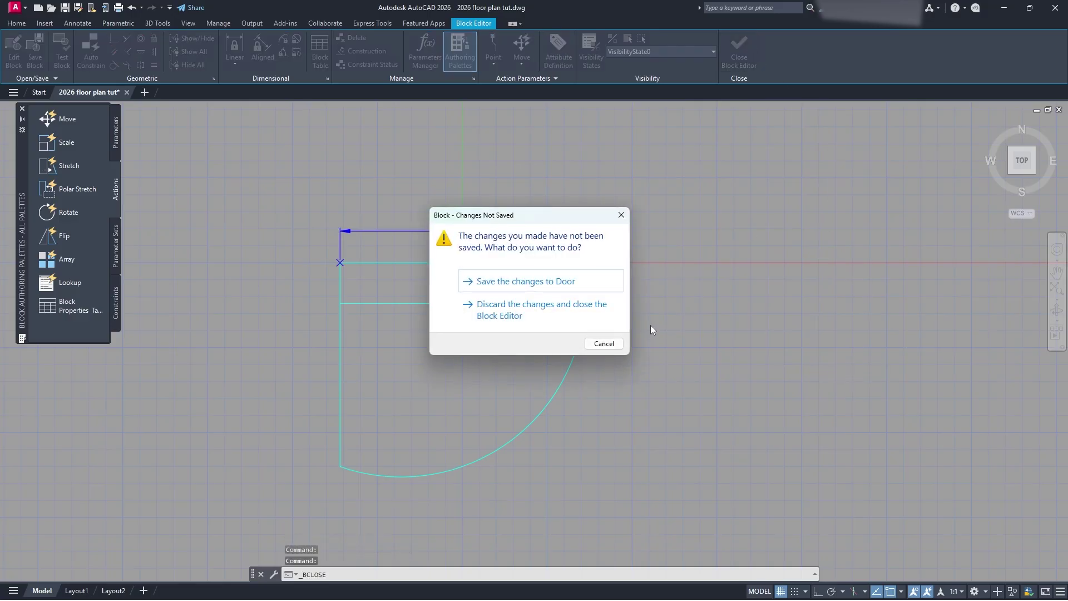
{"action": "left_click", "coordinate": [579, 281]}
{"action": "scroll", "coordinate": [578, 281], "scroll_direction": "down", "scroll_amount": 5}
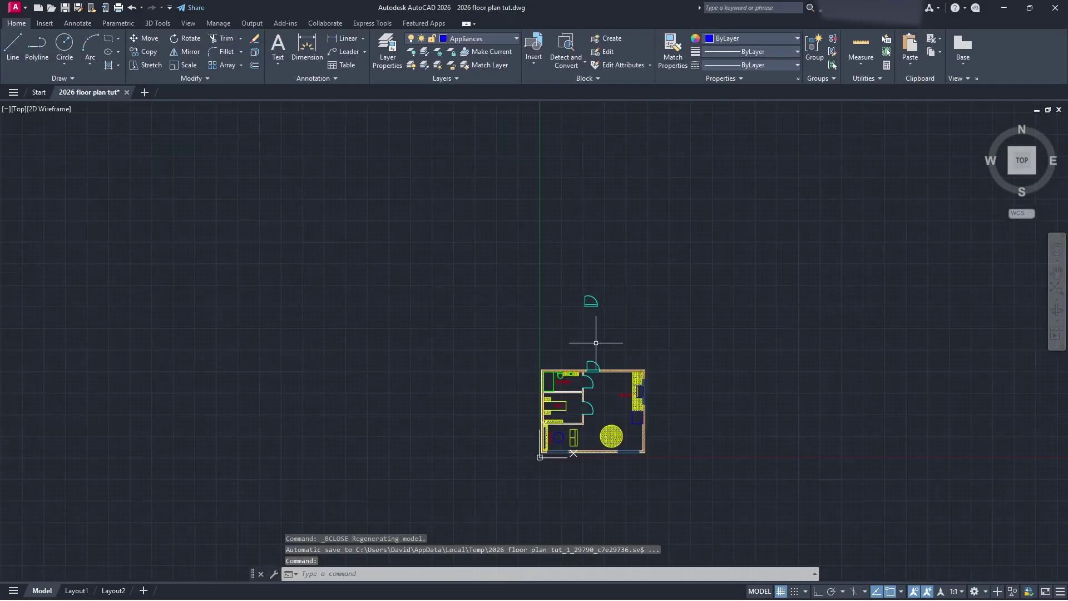
Stretch the free-standing door above the floor plan wider to the right with its width grip
{"action": "scroll", "coordinate": [576, 333], "scroll_direction": "up", "scroll_amount": 3}
{"action": "left_click", "coordinate": [584, 394]}
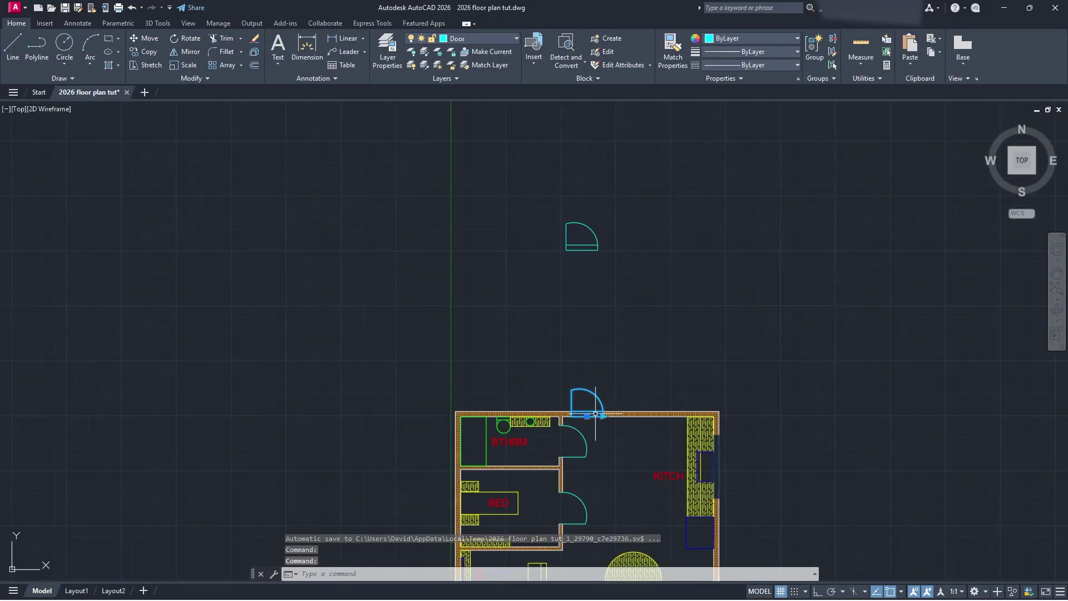
{"action": "key", "text": "Escape"}
{"action": "left_click", "coordinate": [600, 249]}
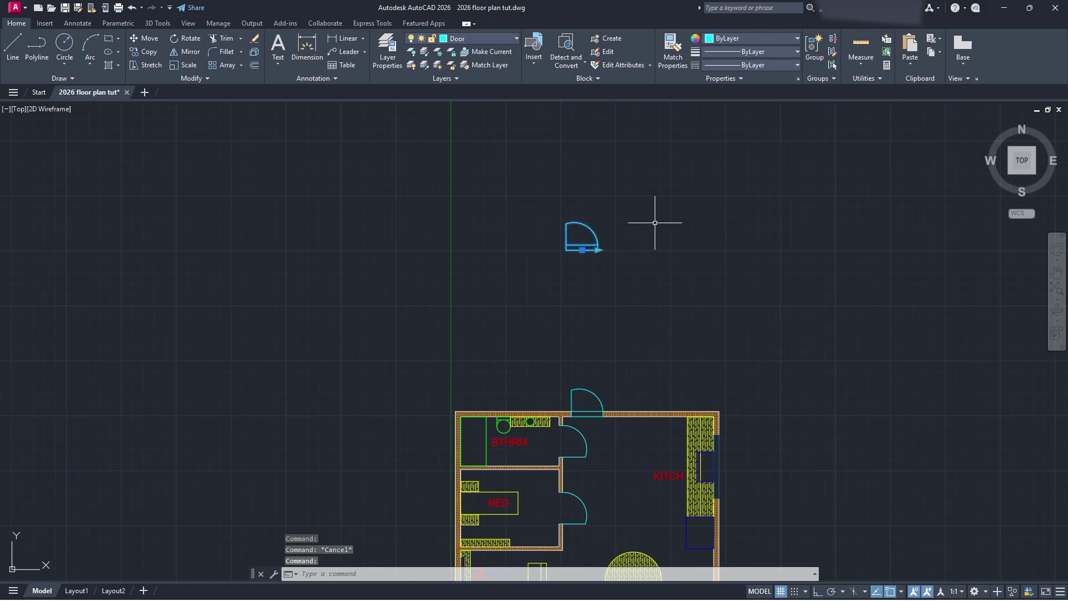
{"action": "scroll", "coordinate": [640, 234], "scroll_direction": "up", "scroll_amount": 8}
{"action": "scroll", "coordinate": [615, 287], "scroll_direction": "down", "scroll_amount": 2}
{"action": "left_click", "coordinate": [523, 338]}
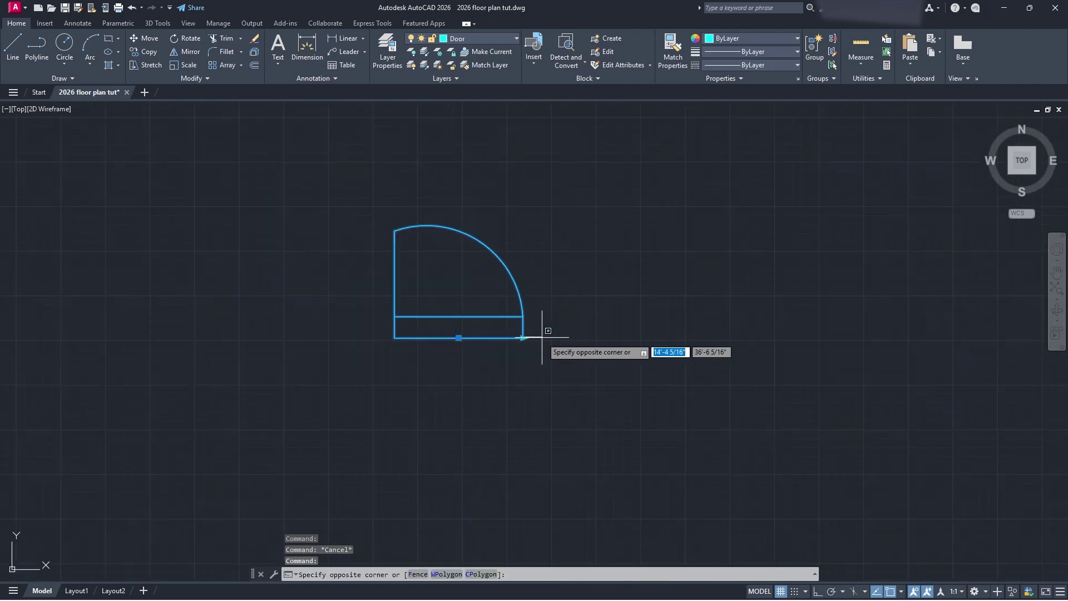
{"action": "left_click", "coordinate": [518, 336]}
{"action": "left_click", "coordinate": [523, 338]}
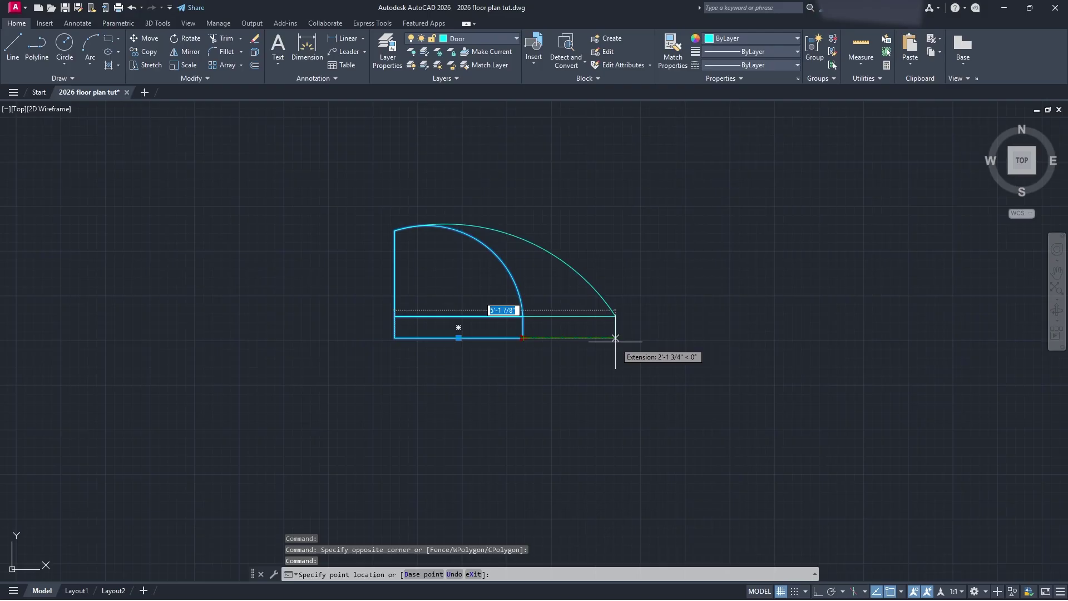
{"action": "left_click", "coordinate": [786, 338]}
Stretch the door's width further to about 15 feet and shorten it back to about half of that
{"action": "scroll", "coordinate": [809, 400], "scroll_direction": "down", "scroll_amount": 2}
{"action": "middle_click_drag", "start_coordinate": [636, 305], "coordinate": [477, 296]}
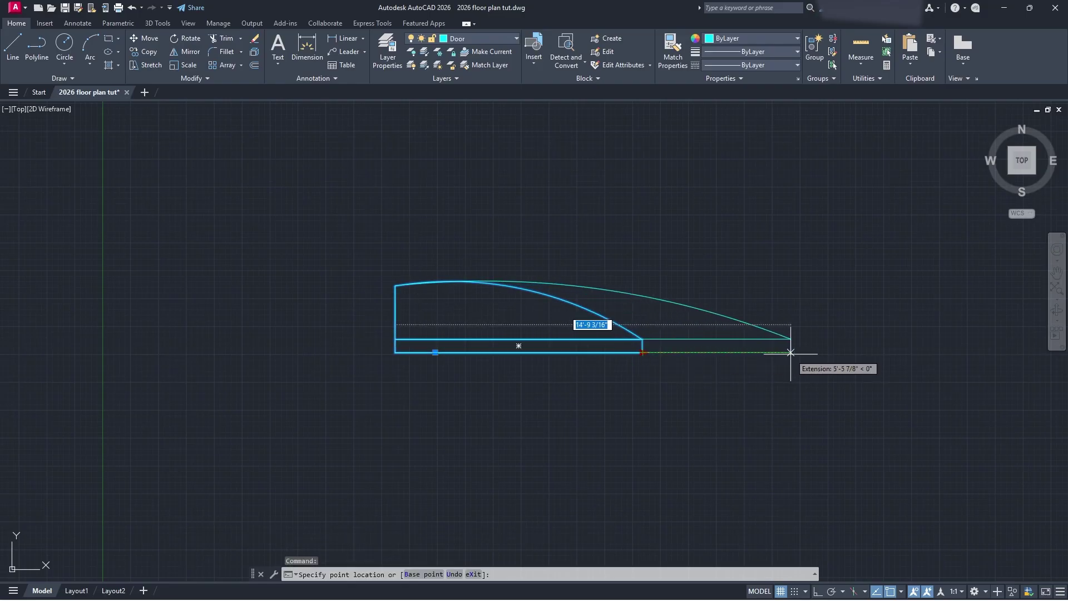
{"action": "left_click", "coordinate": [796, 352]}
{"action": "left_click", "coordinate": [796, 352]}
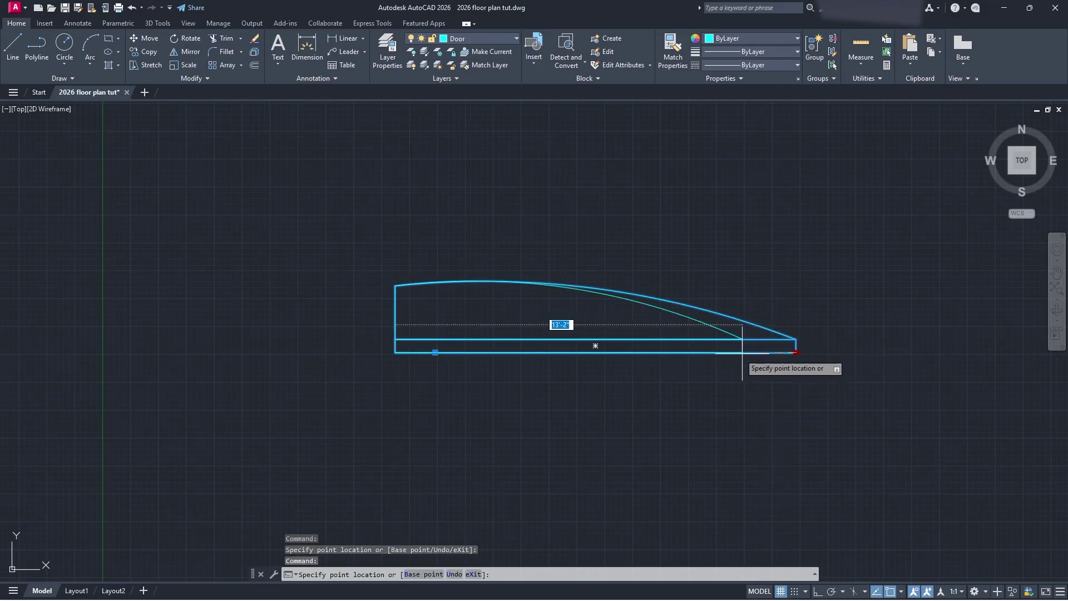
{"action": "left_click", "coordinate": [592, 351]}
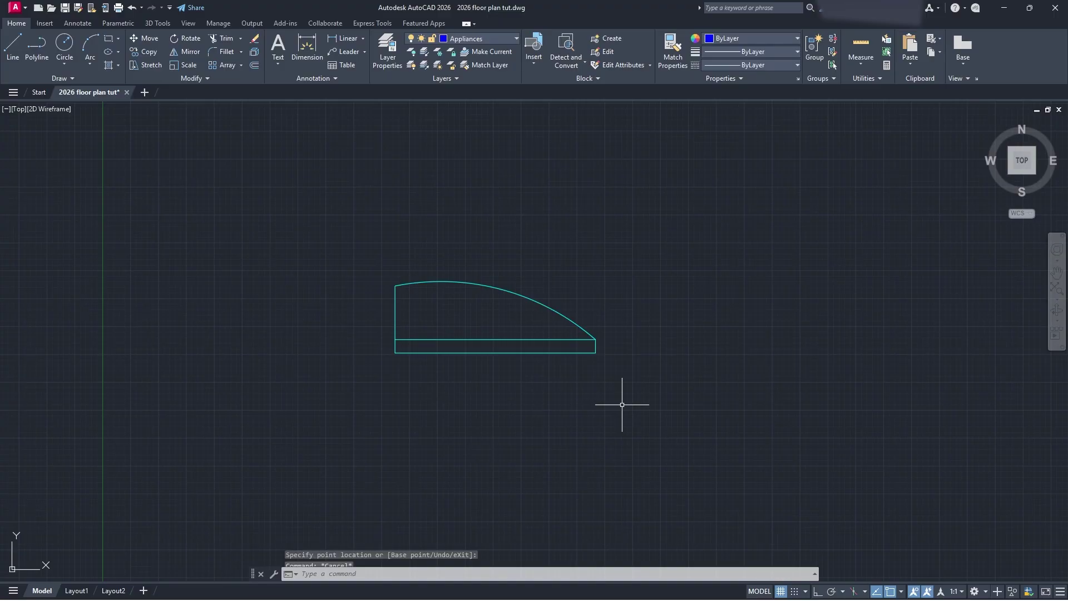
Open the free-standing door's Door block definition for editing with BEDIT
{"action": "key", "text": "F5"}
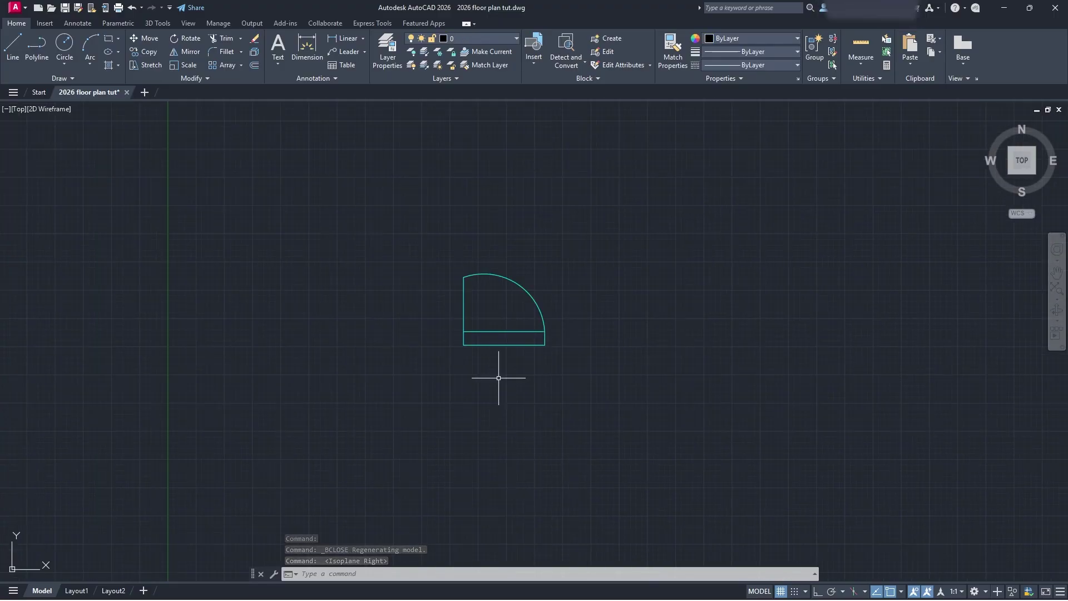
{"action": "left_click", "coordinate": [567, 369]}
{"action": "left_click", "coordinate": [429, 231]}
{"action": "type", "text": "BEDIT"}
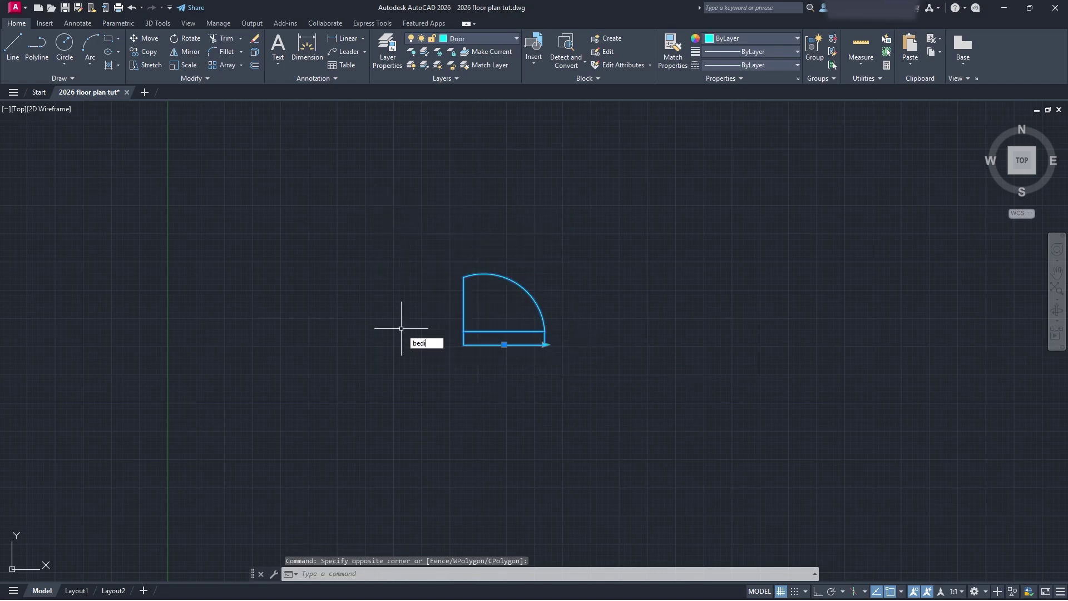
{"action": "key", "text": "Return"}
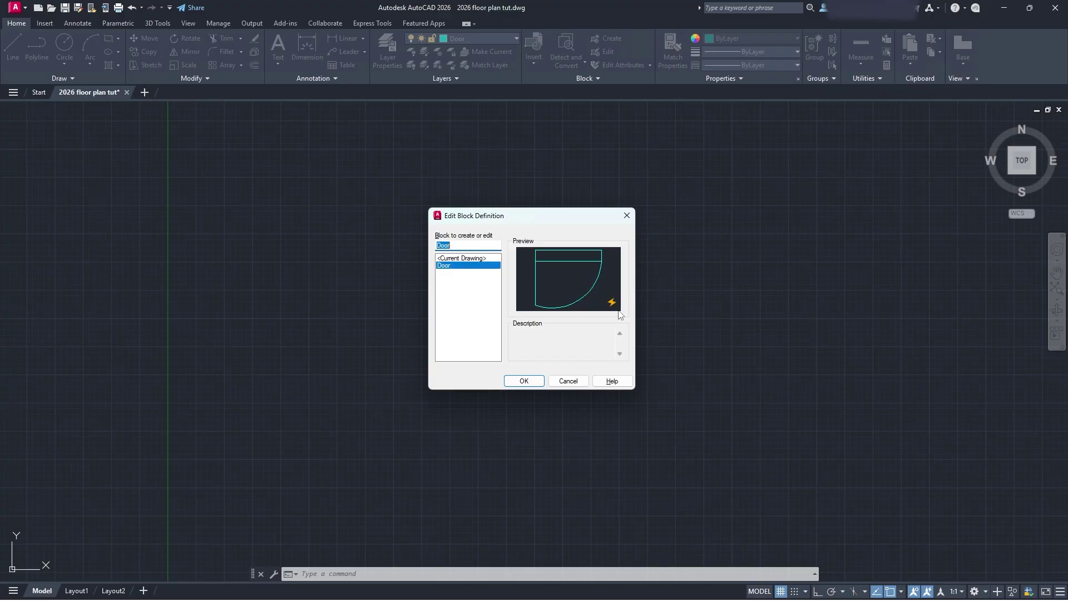
{"action": "left_click", "coordinate": [524, 381]}
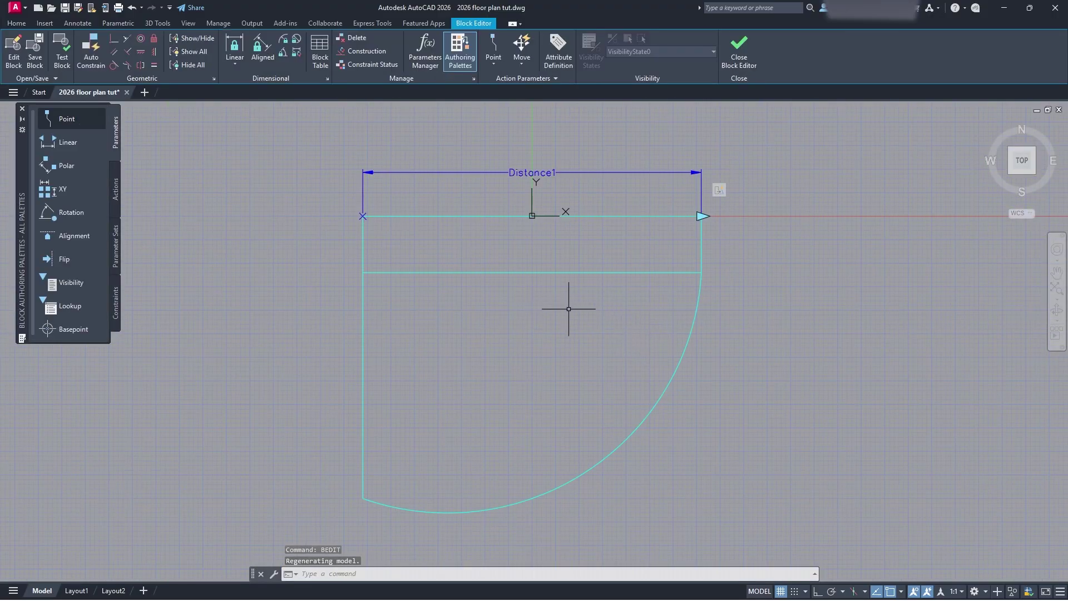
Add a horizontal linear parameter from the lower end of the door's left line to below the arc's right side, with its label just below
{"action": "middle_click_drag", "start_coordinate": [624, 346], "coordinate": [639, 316]}
{"action": "scroll", "coordinate": [557, 364], "scroll_direction": "down", "scroll_amount": 2}
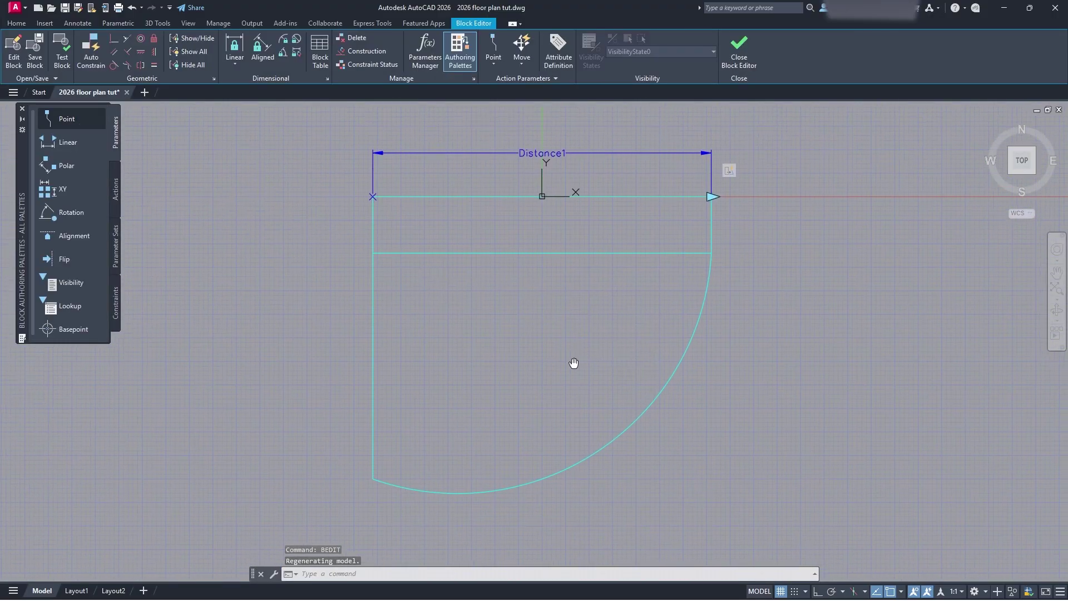
{"action": "middle_click_drag", "start_coordinate": [552, 366], "coordinate": [494, 401]}
{"action": "middle_click_drag", "start_coordinate": [525, 351], "coordinate": [526, 367]}
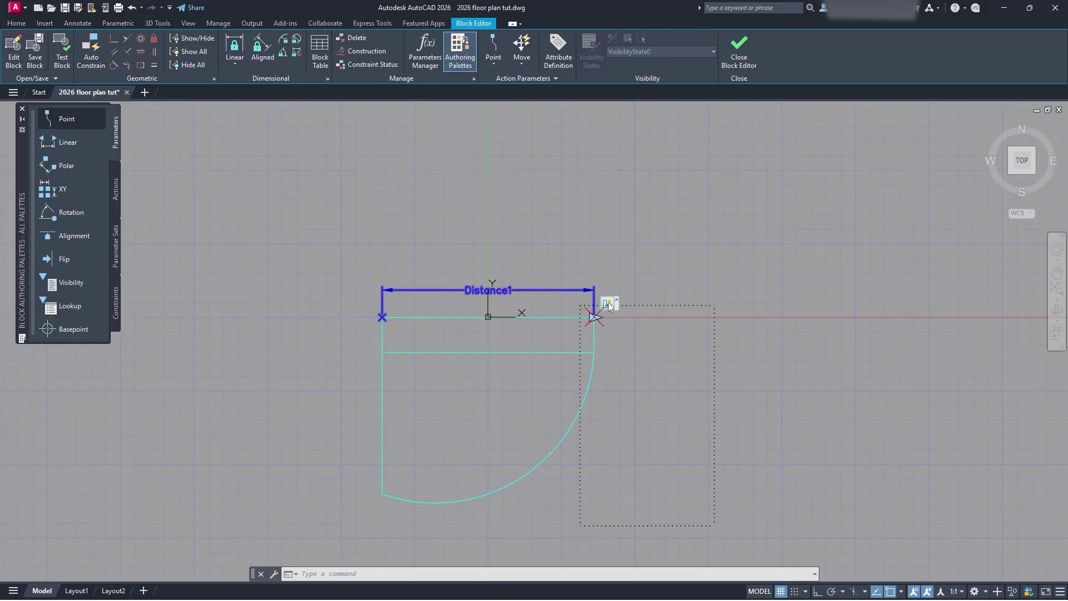
{"action": "middle_click_drag", "start_coordinate": [628, 308], "coordinate": [544, 310]}
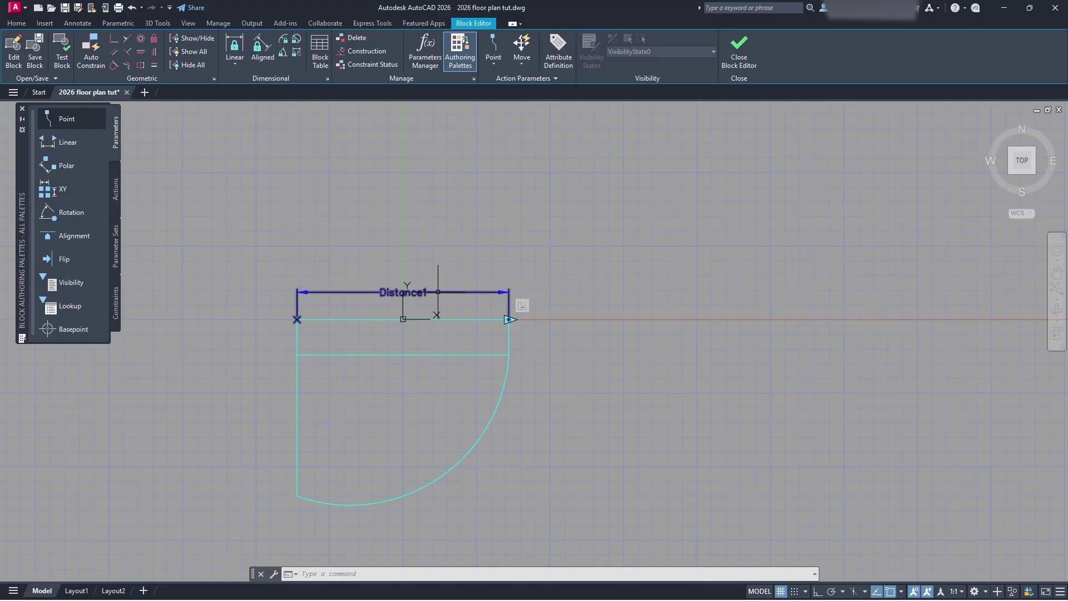
{"action": "left_click", "coordinate": [63, 143]}
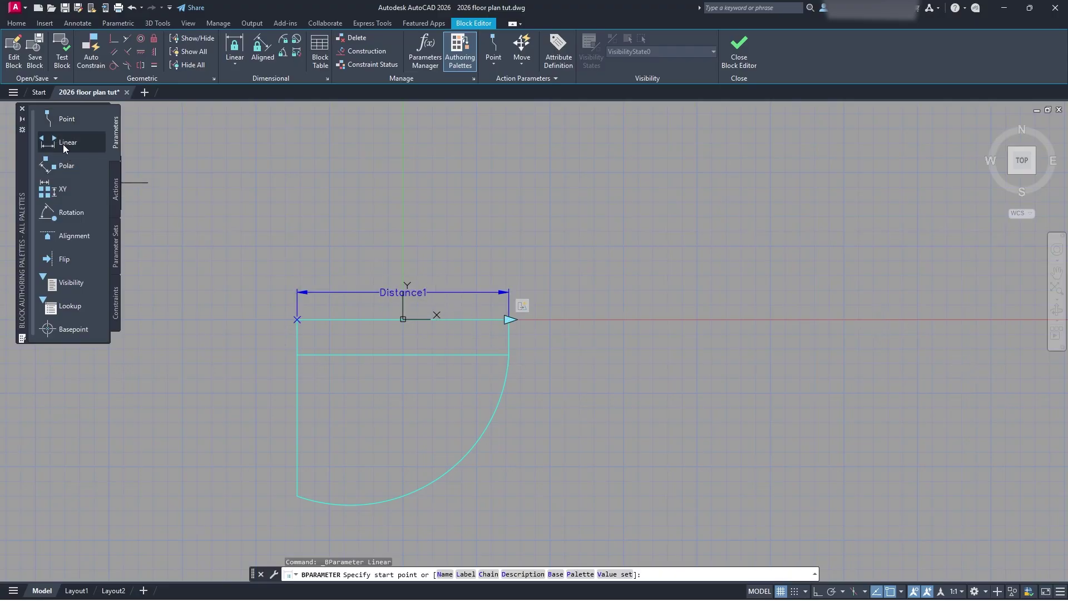
{"action": "left_click", "coordinate": [297, 496]}
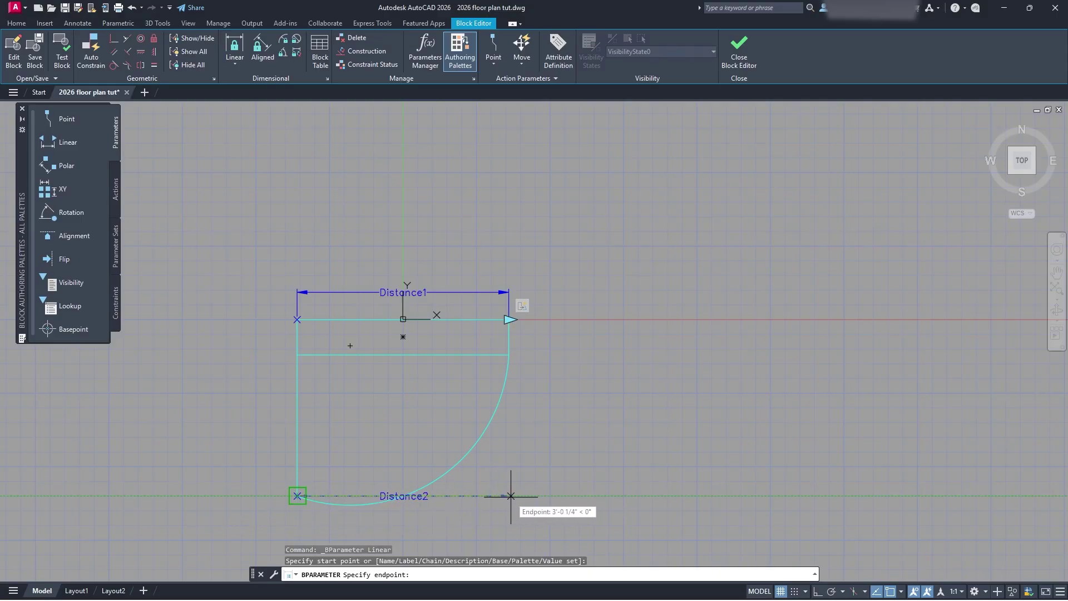
{"action": "left_click", "coordinate": [500, 496]}
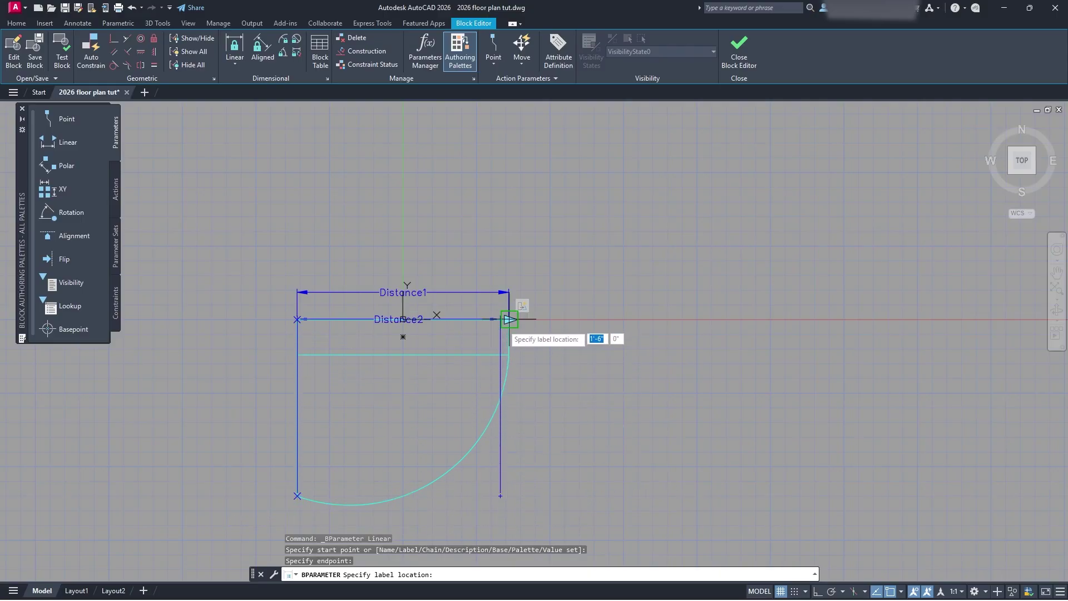
{"action": "left_click", "coordinate": [521, 506]}
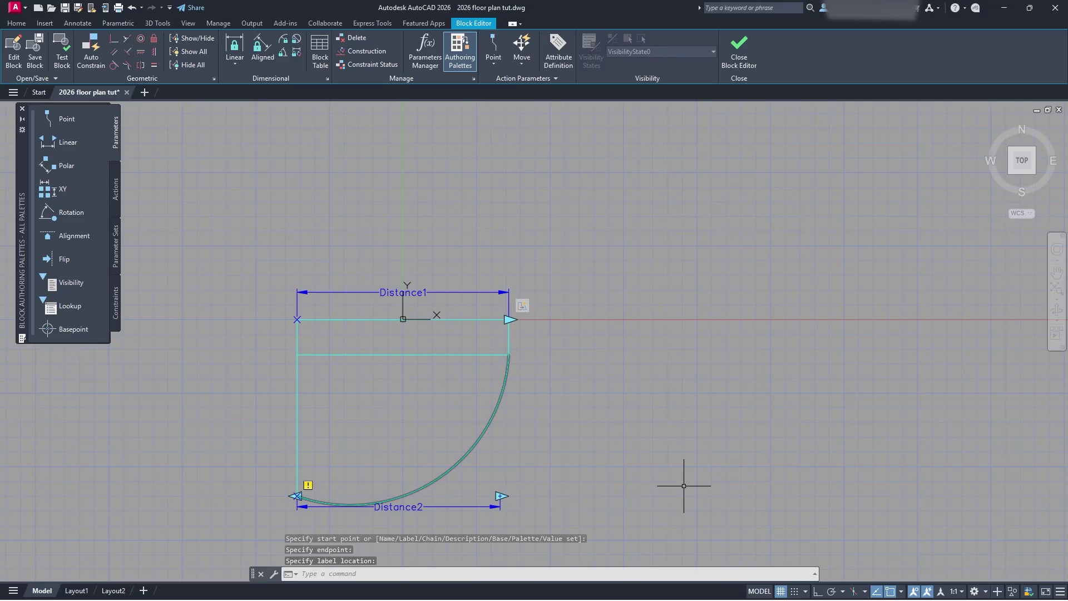
{"action": "key", "text": "Escape"}
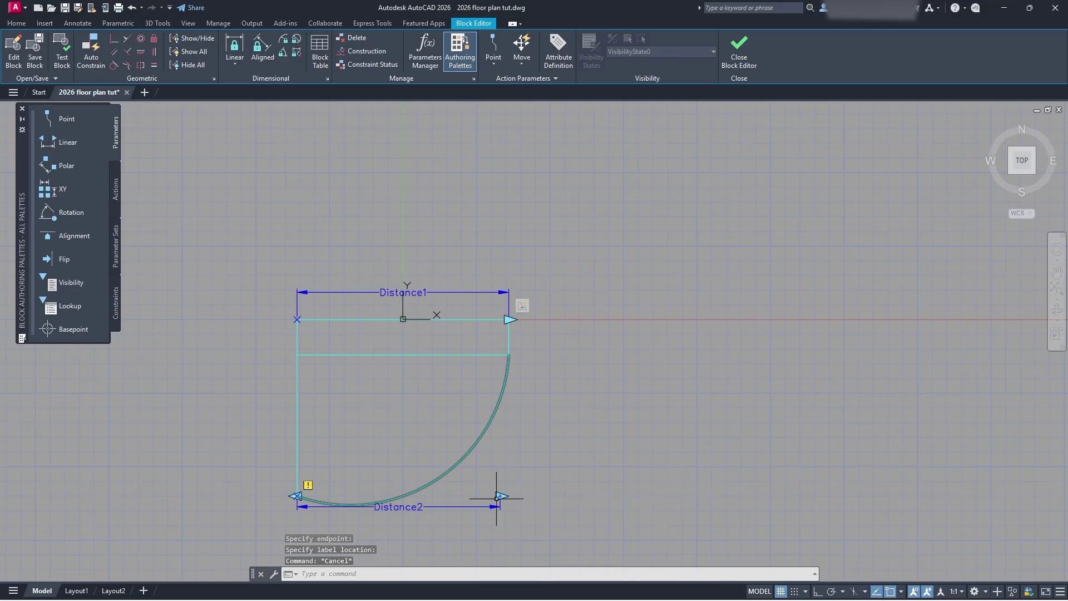
{"action": "left_click", "coordinate": [430, 507]}
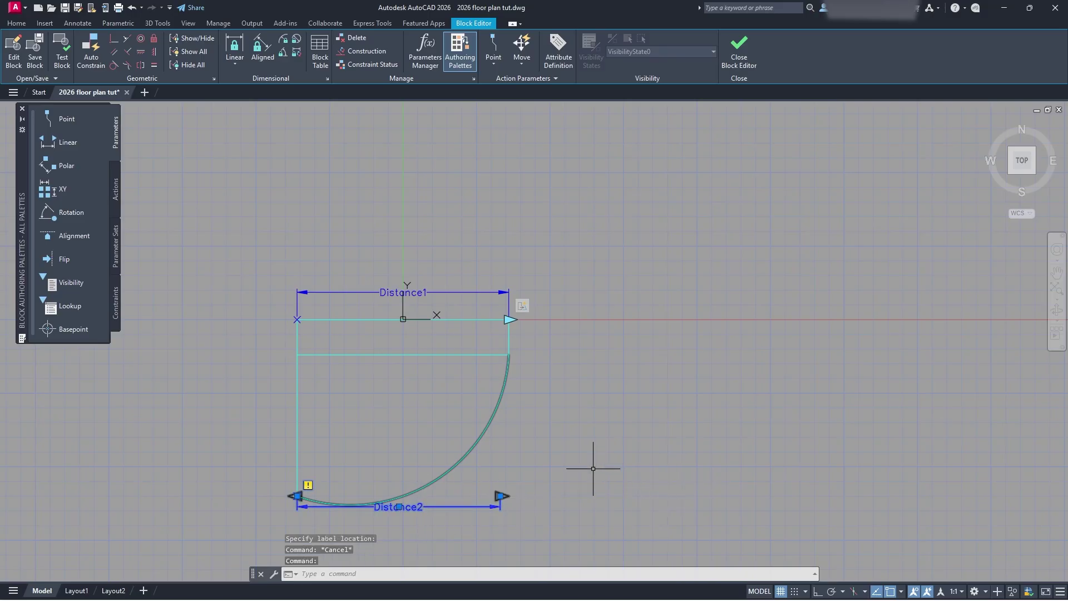
{"action": "key", "text": "Escape"}
{"action": "left_click", "coordinate": [417, 506]}
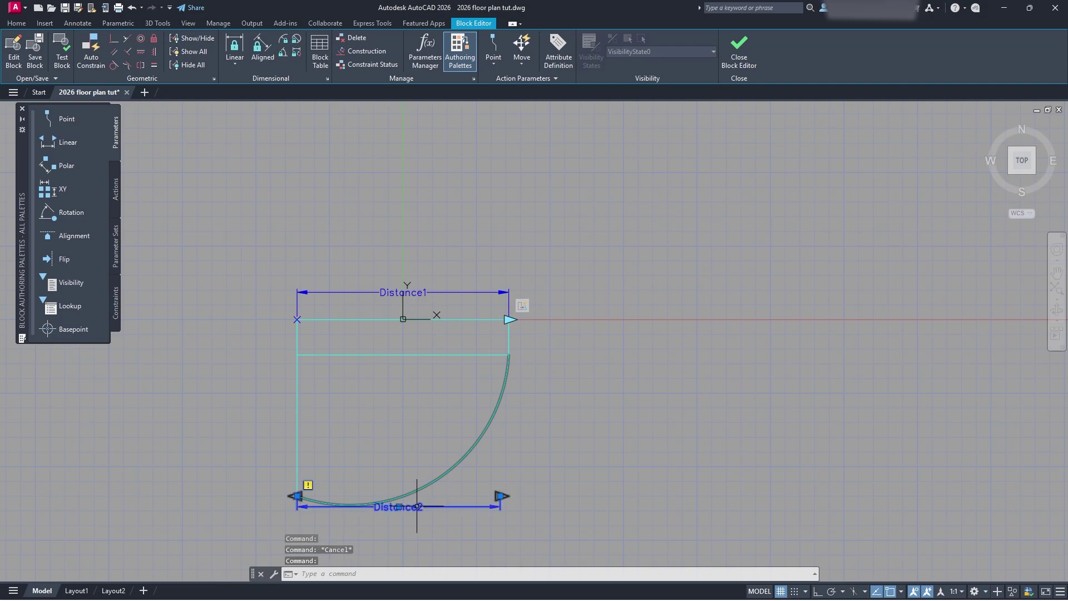
{"action": "key", "text": "Escape"}
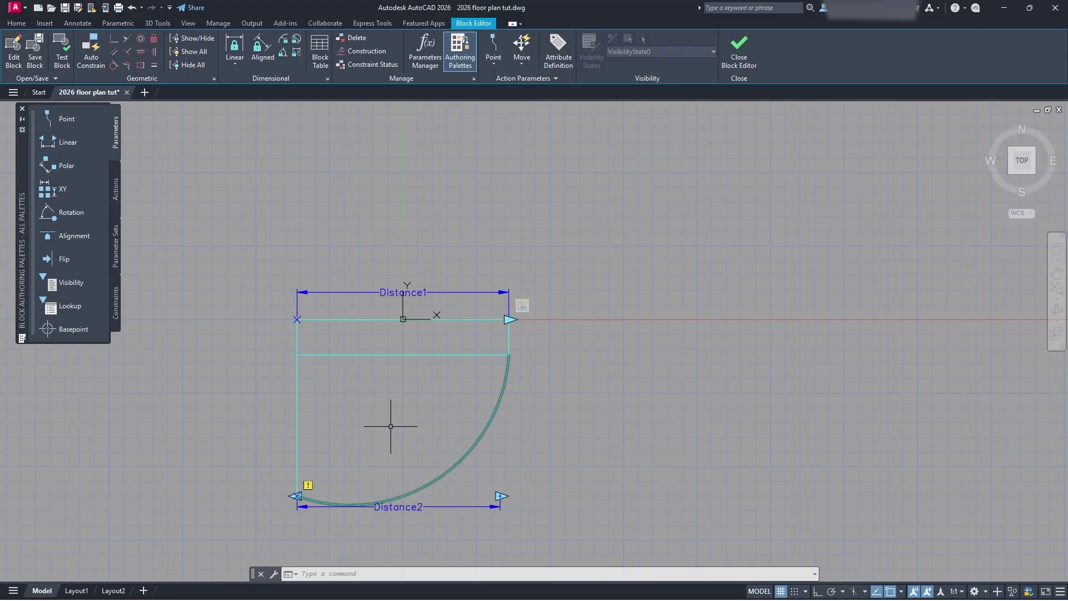
Add an Array action to the lower linear parameter, covering all door geometry with a 10' column distance, and close the block editor
{"action": "left_click", "coordinate": [114, 195]}
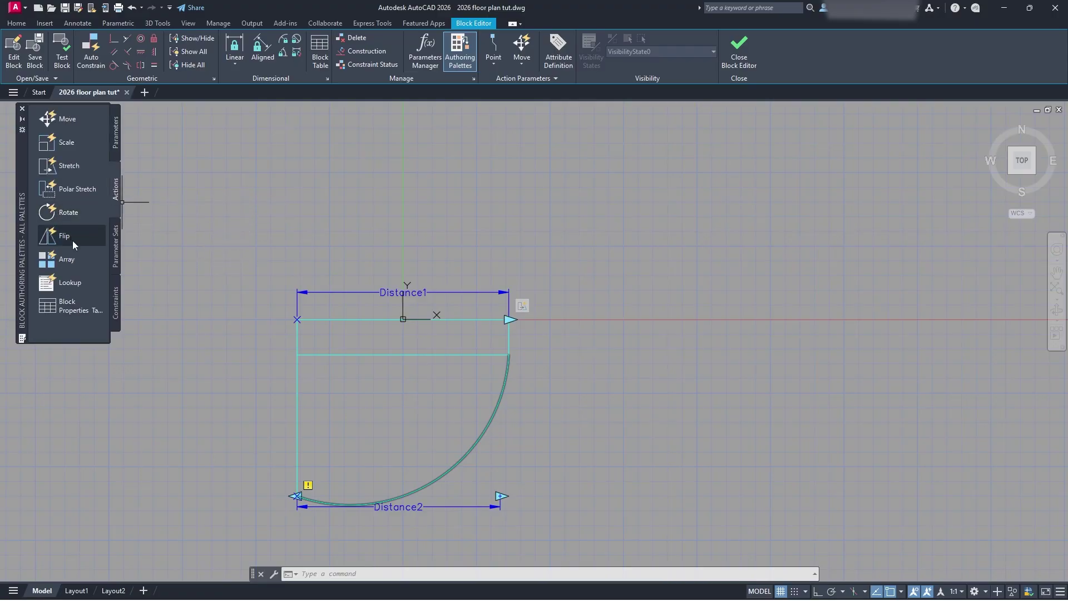
{"action": "left_click", "coordinate": [67, 260]}
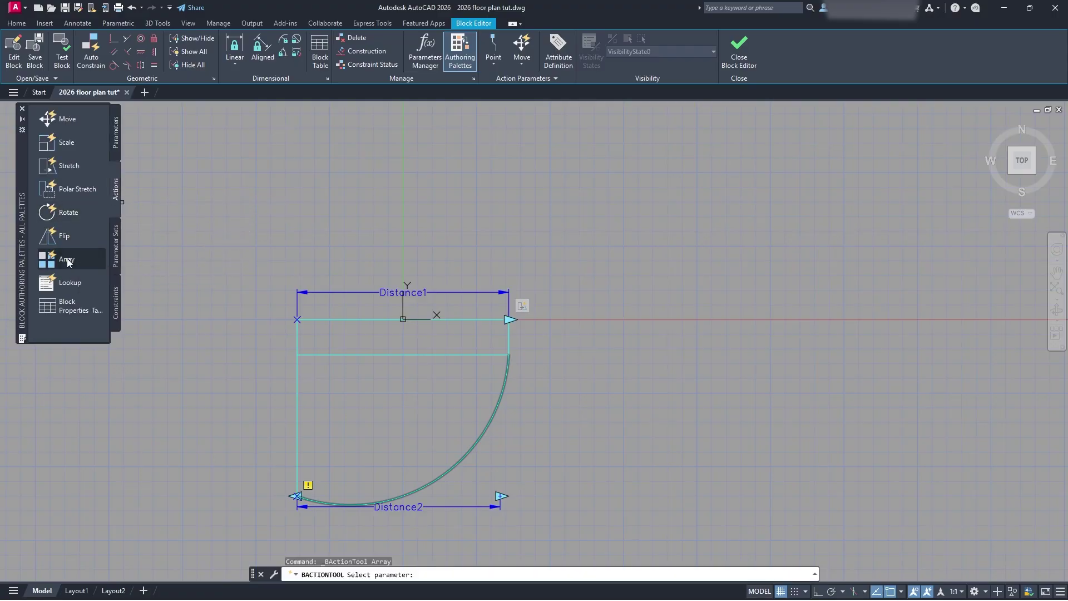
{"action": "left_click", "coordinate": [407, 507]}
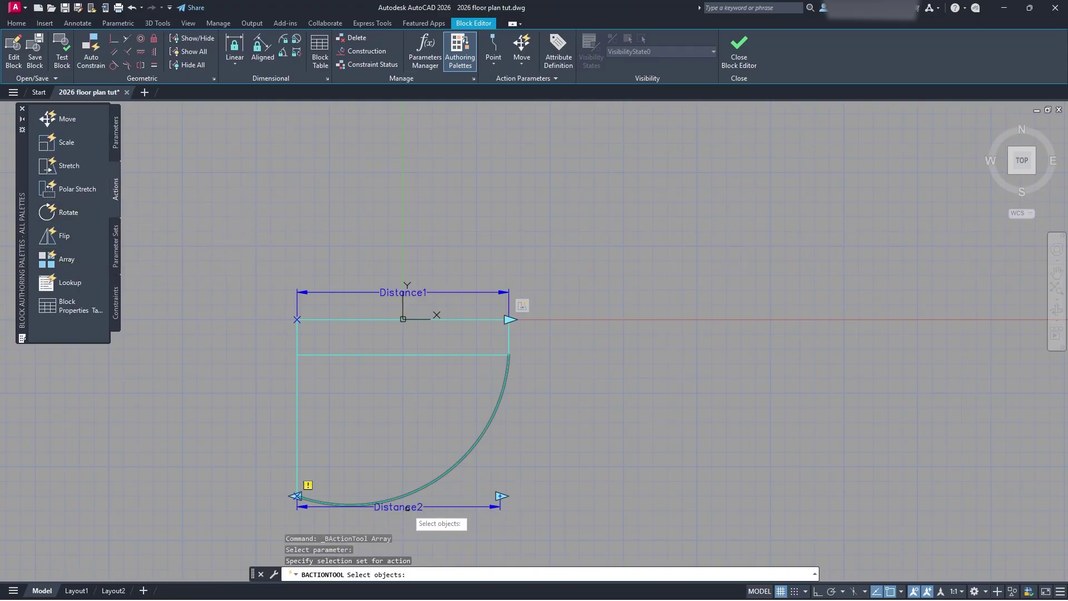
{"action": "left_click", "coordinate": [296, 397]}
{"action": "left_click", "coordinate": [486, 434]}
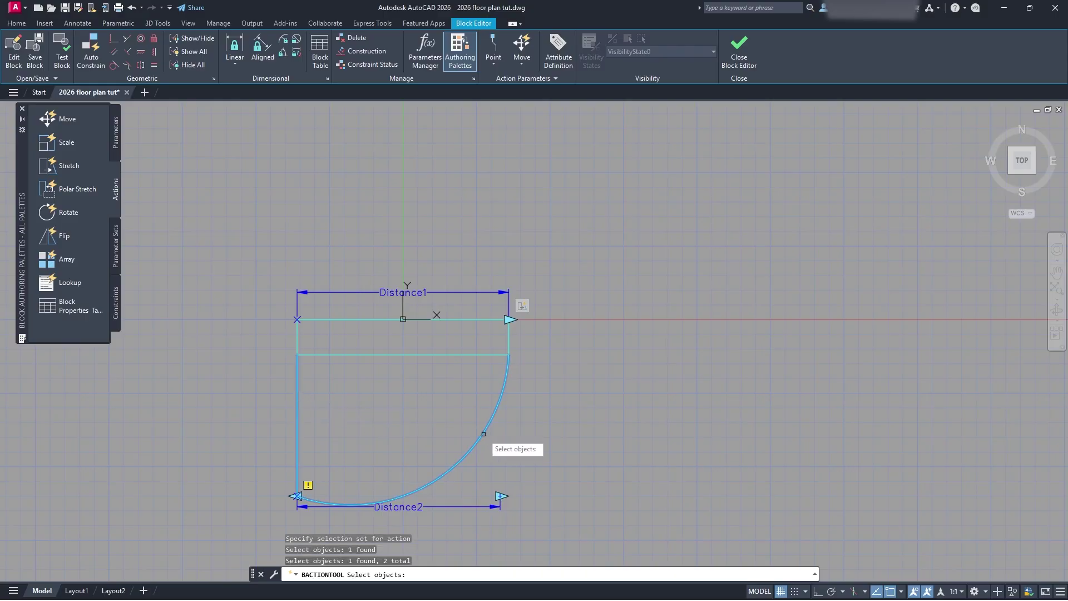
{"action": "left_click", "coordinate": [477, 356]}
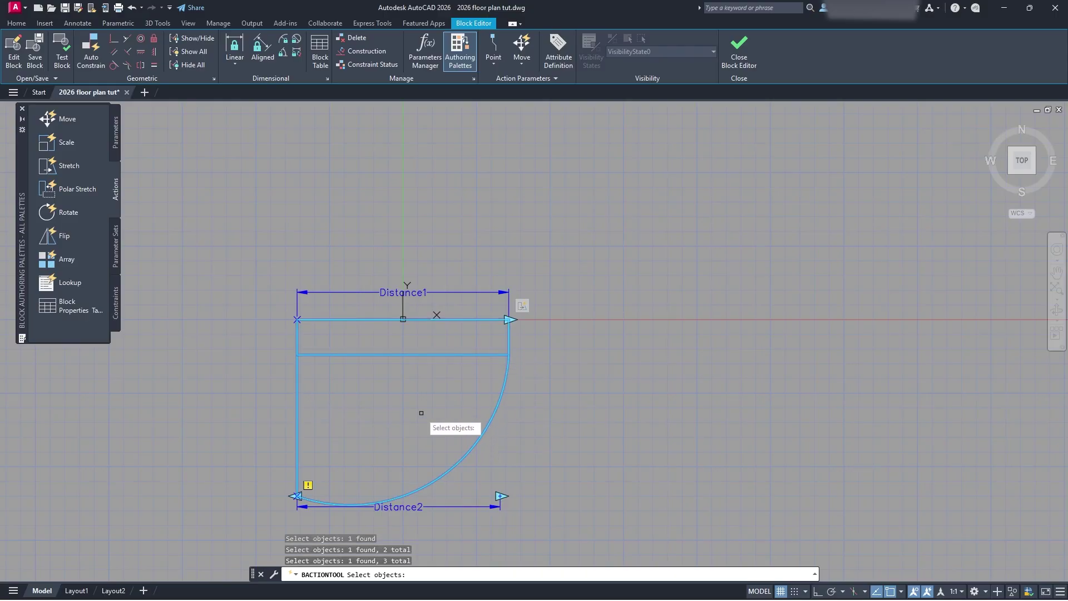
{"action": "key", "text": "Return"}
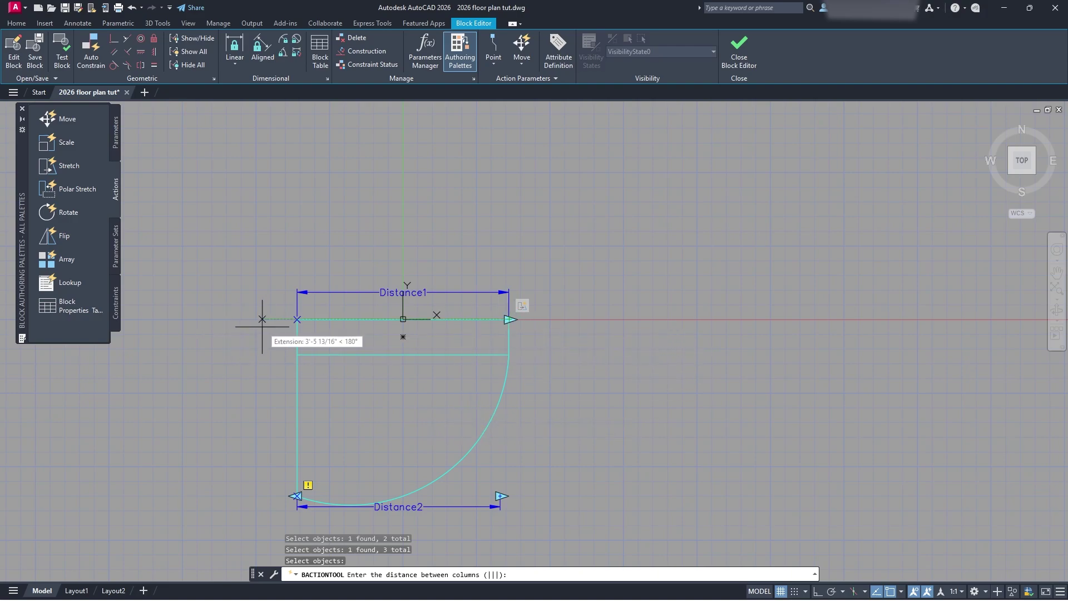
{"action": "left_click", "coordinate": [297, 319]}
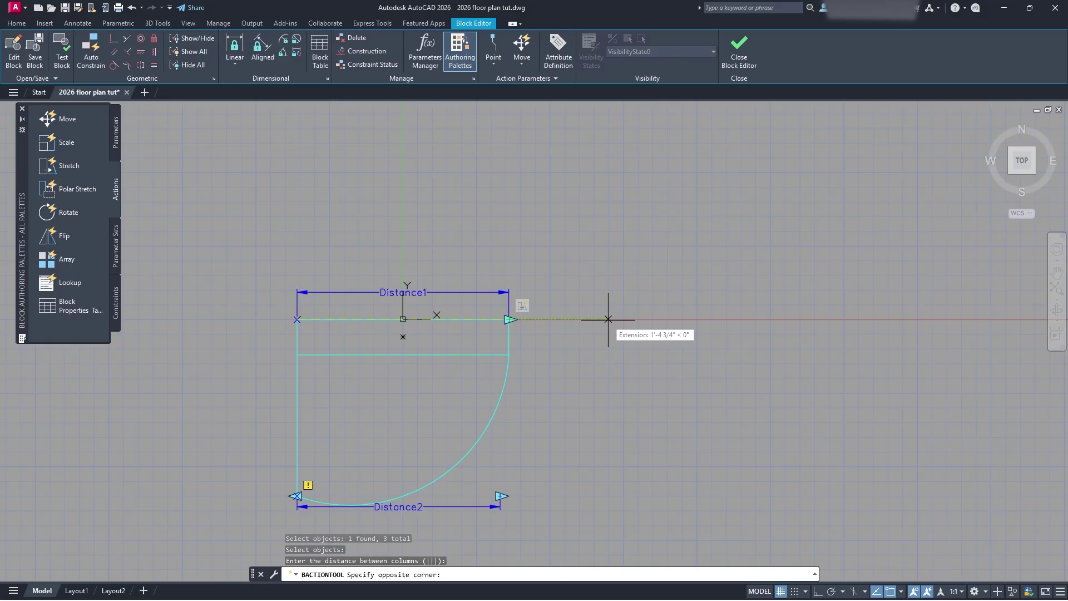
{"action": "type", "text": "10"}
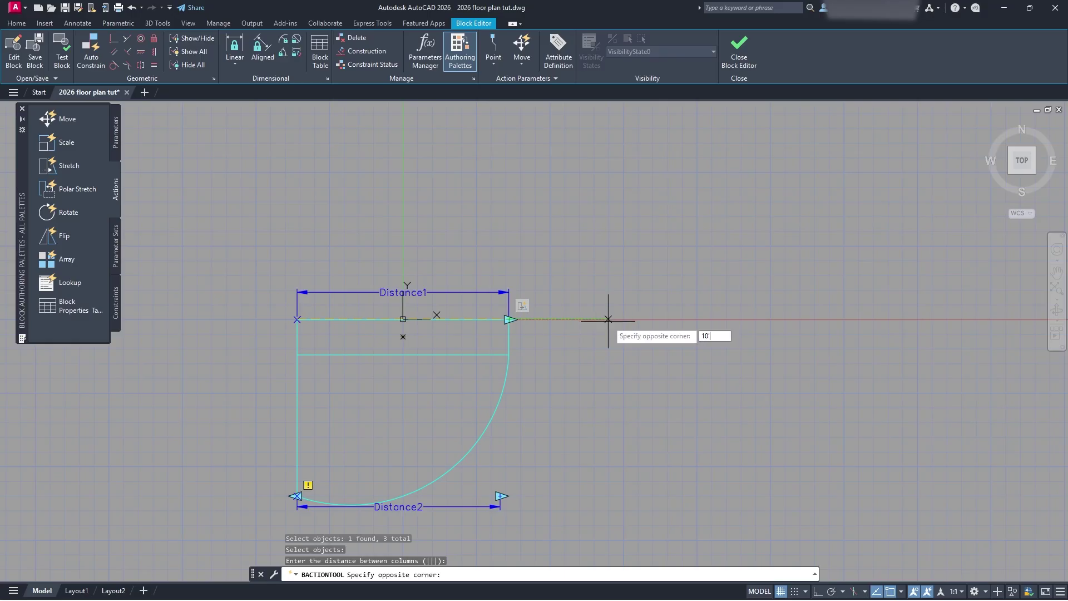
{"action": "key", "text": "Return"}
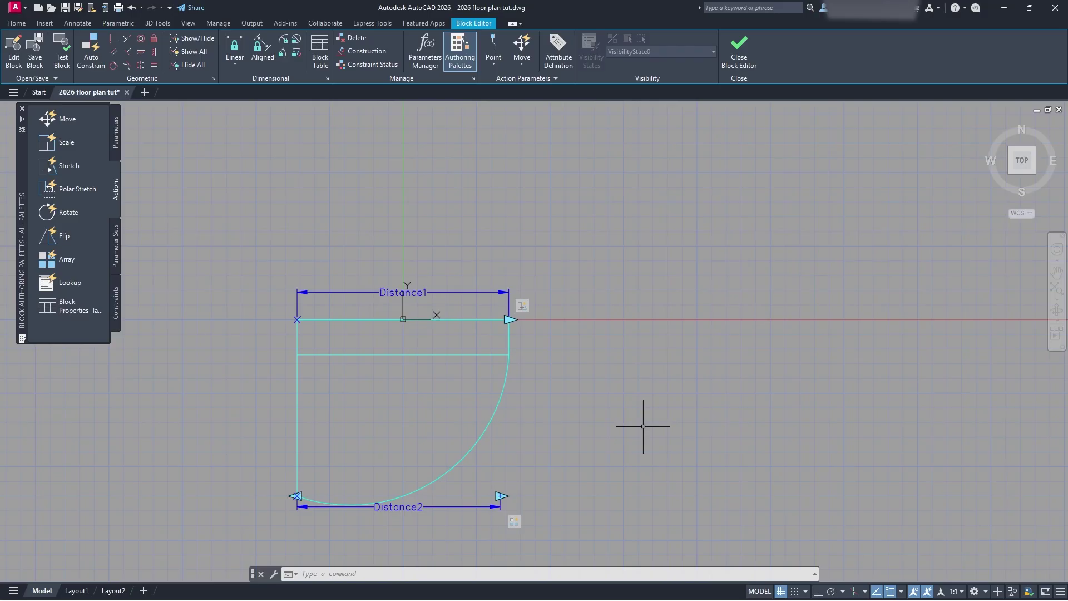
{"action": "left_click", "coordinate": [741, 67]}
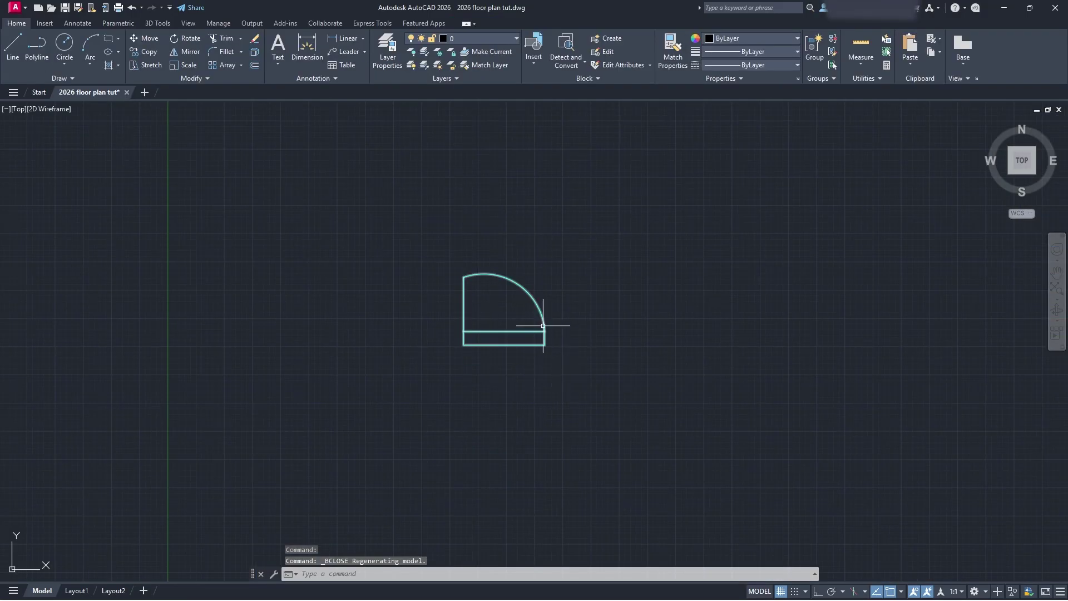
Try arraying the free-standing door to the right with the right grip of its lower linear parameter
{"action": "left_click", "coordinate": [546, 305]}
{"action": "middle_click_drag", "start_coordinate": [523, 290], "coordinate": [451, 303]}
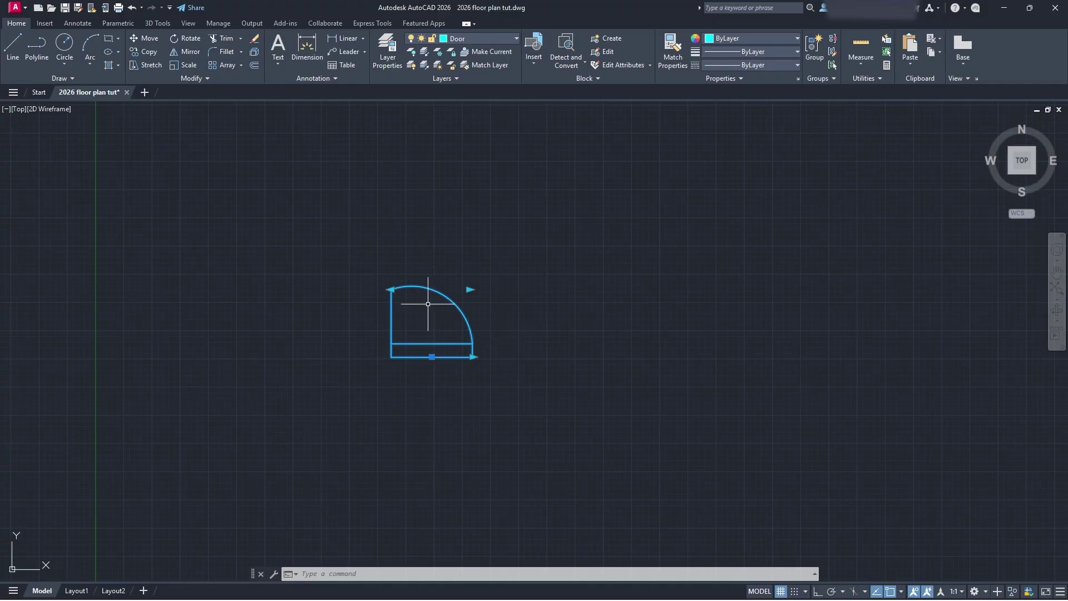
{"action": "scroll", "coordinate": [515, 298], "scroll_direction": "down", "scroll_amount": 4}
{"action": "middle_click_drag", "start_coordinate": [539, 309], "coordinate": [432, 334]}
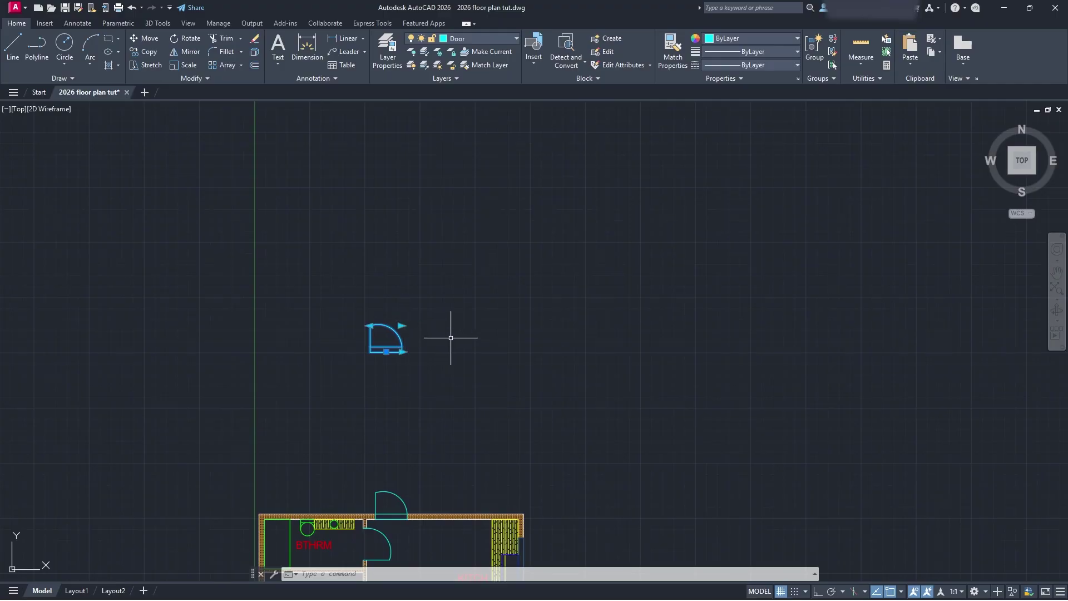
{"action": "left_click", "coordinate": [402, 325]}
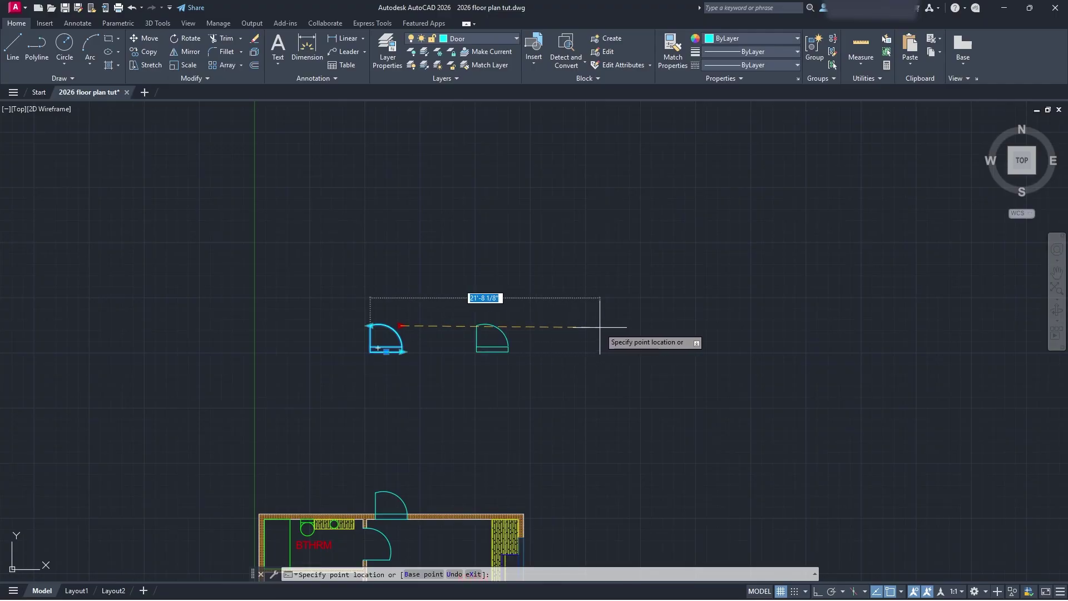
{"action": "scroll", "coordinate": [954, 322], "scroll_direction": "down", "scroll_amount": 1}
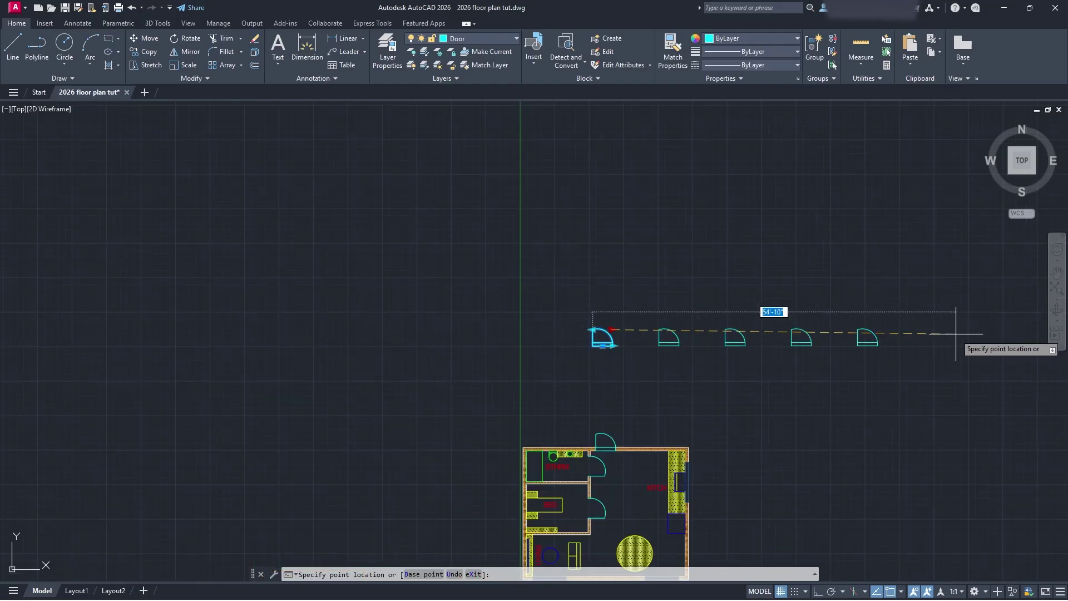
{"action": "middle_click_drag", "start_coordinate": [954, 322], "coordinate": [318, 305]}
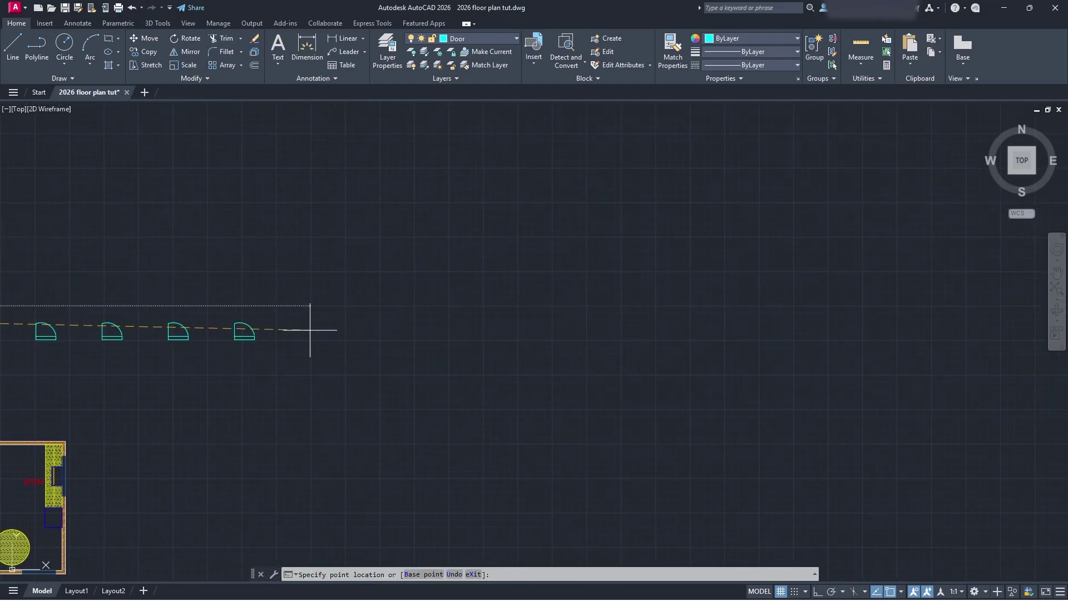
{"action": "middle_click_drag", "start_coordinate": [13, 334], "coordinate": [603, 334]}
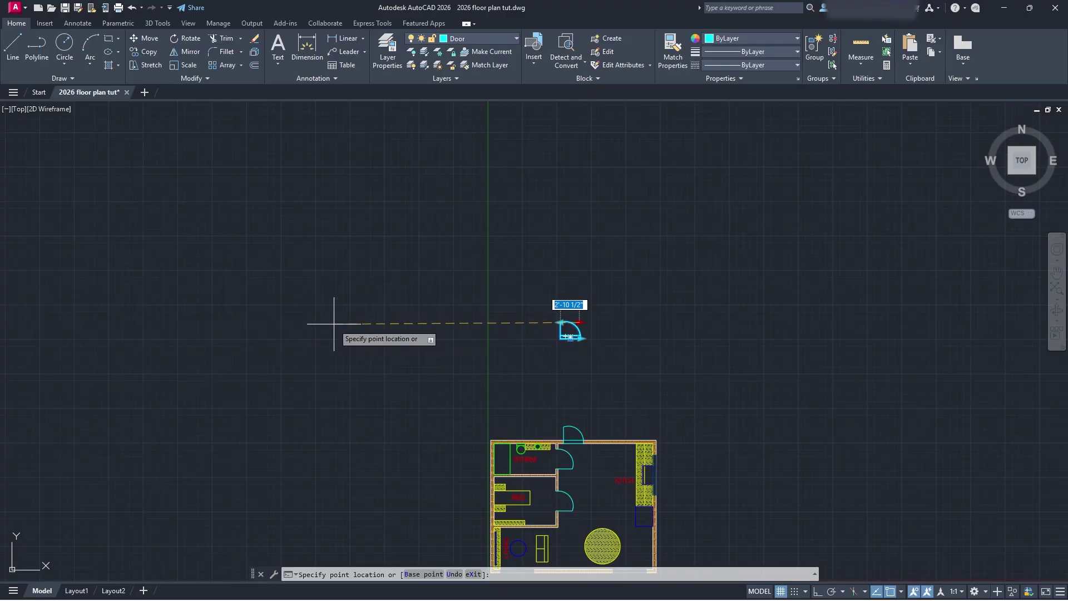
{"action": "scroll", "coordinate": [525, 334], "scroll_direction": "up", "scroll_amount": 5}
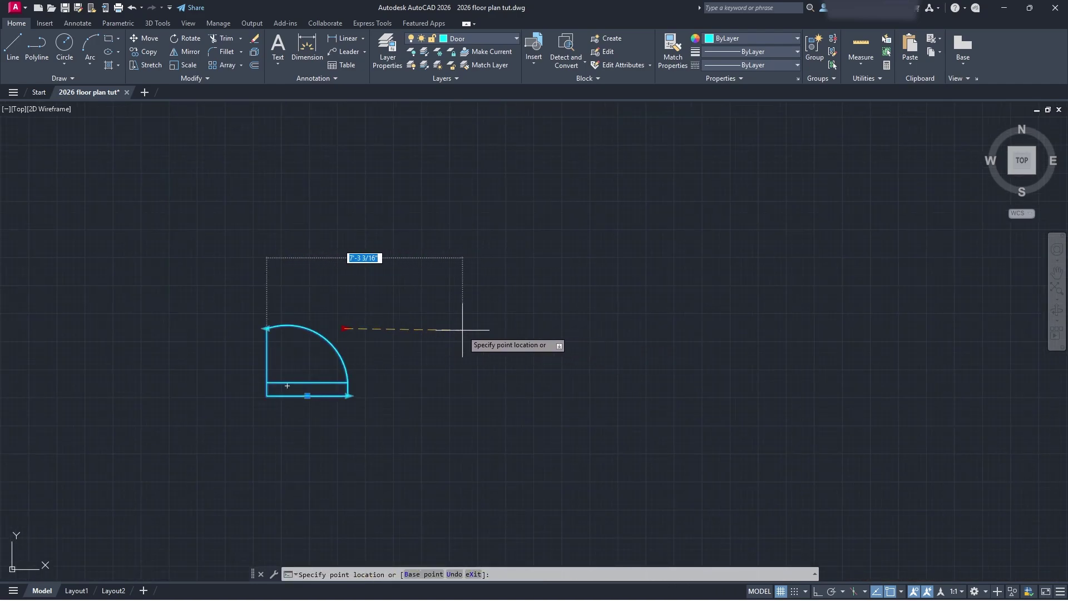
{"action": "middle_click_drag", "start_coordinate": [440, 331], "coordinate": [518, 332]}
{"action": "key", "text": "Escape"}
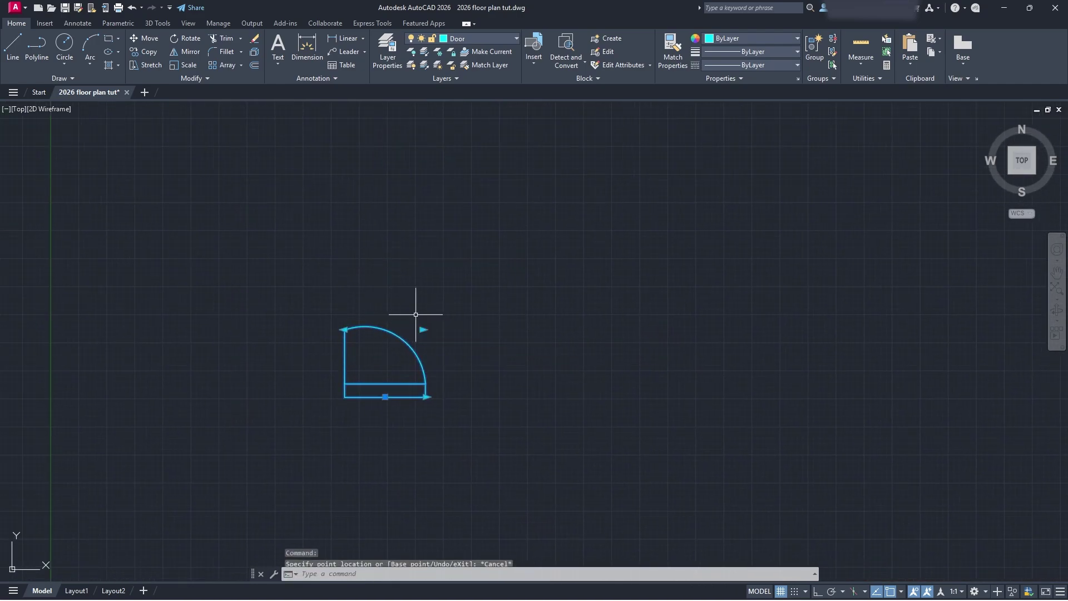
Pull the array parameter's left grip about 8 feet to the left of the free-standing door
{"action": "left_click", "coordinate": [345, 329]}
{"action": "scroll", "coordinate": [344, 329], "scroll_direction": "down", "scroll_amount": 4}
{"action": "middle_click_drag", "start_coordinate": [289, 334], "coordinate": [406, 321]}
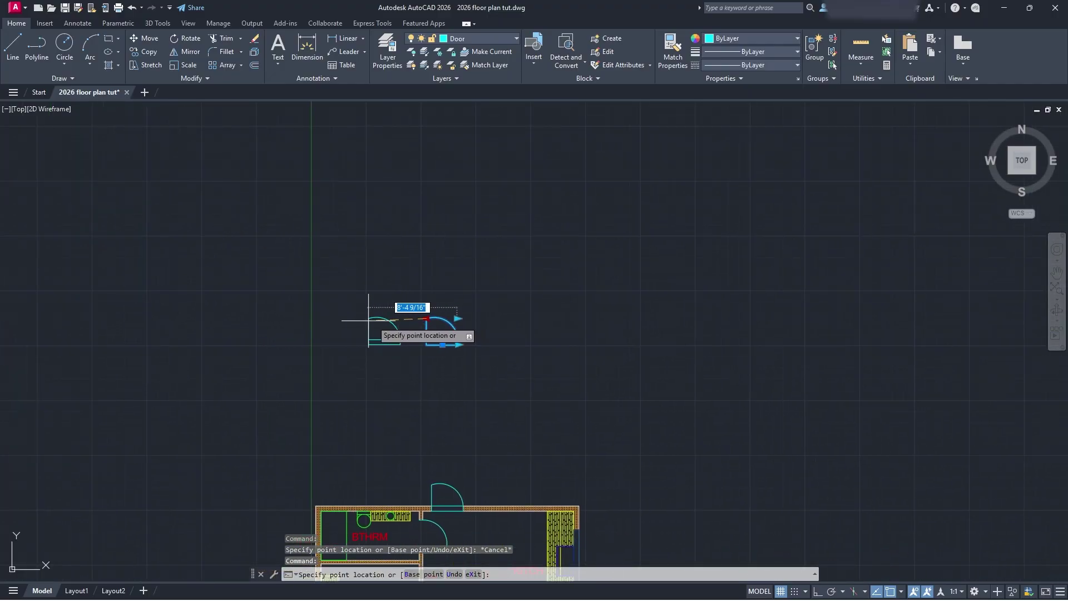
{"action": "key", "text": "Escape"}
{"action": "left_click", "coordinate": [426, 318]}
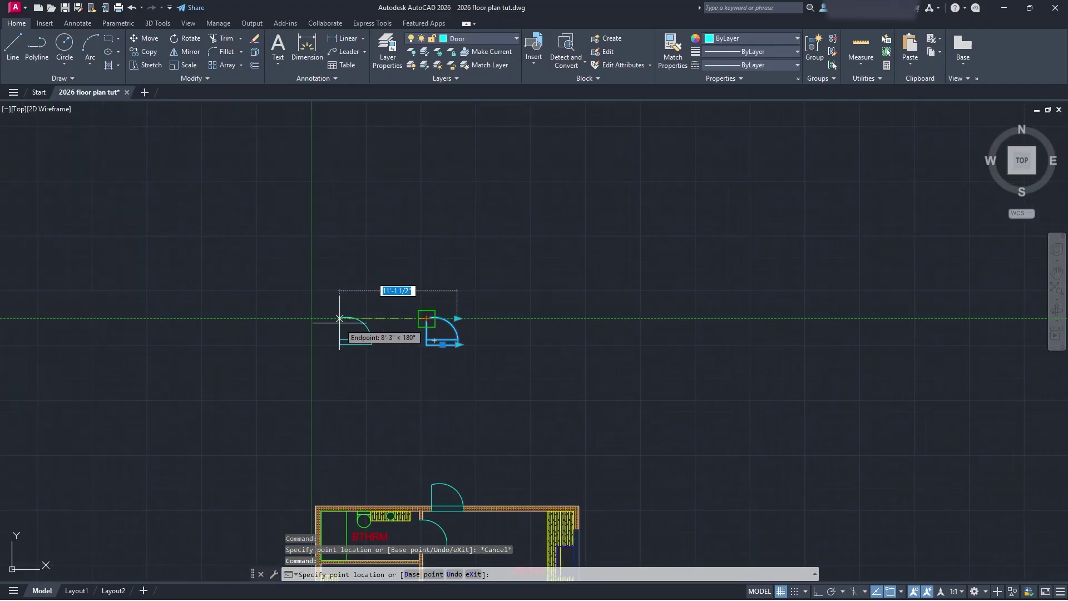
{"action": "middle_click_drag", "start_coordinate": [410, 341], "coordinate": [454, 339]}
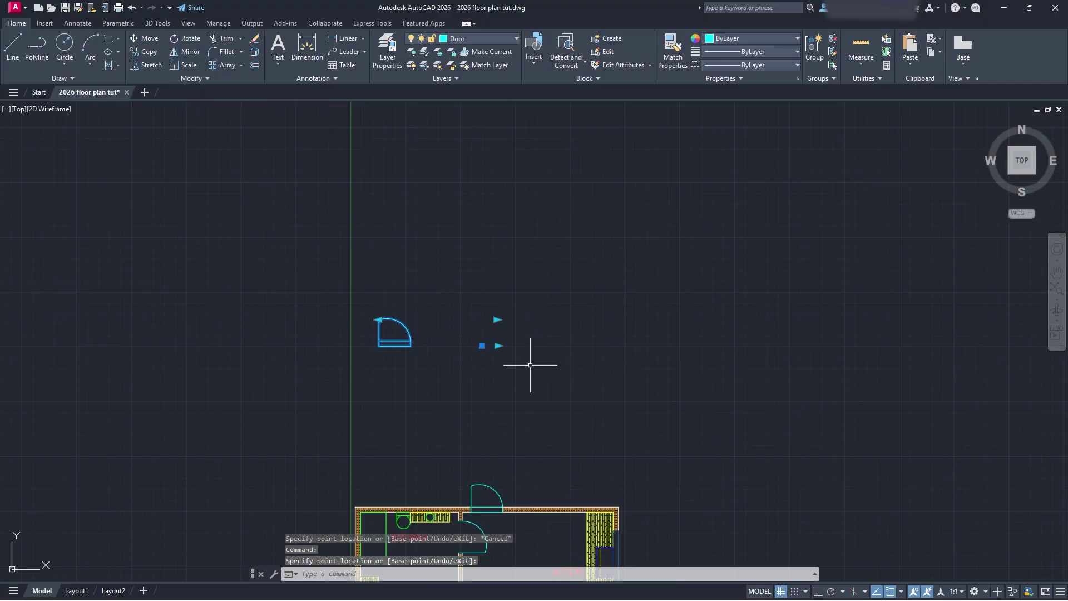
{"action": "key", "text": "ctrl+z"}
{"action": "left_click", "coordinate": [367, 341]}
{"action": "middle_click_drag", "start_coordinate": [398, 338], "coordinate": [465, 345]}
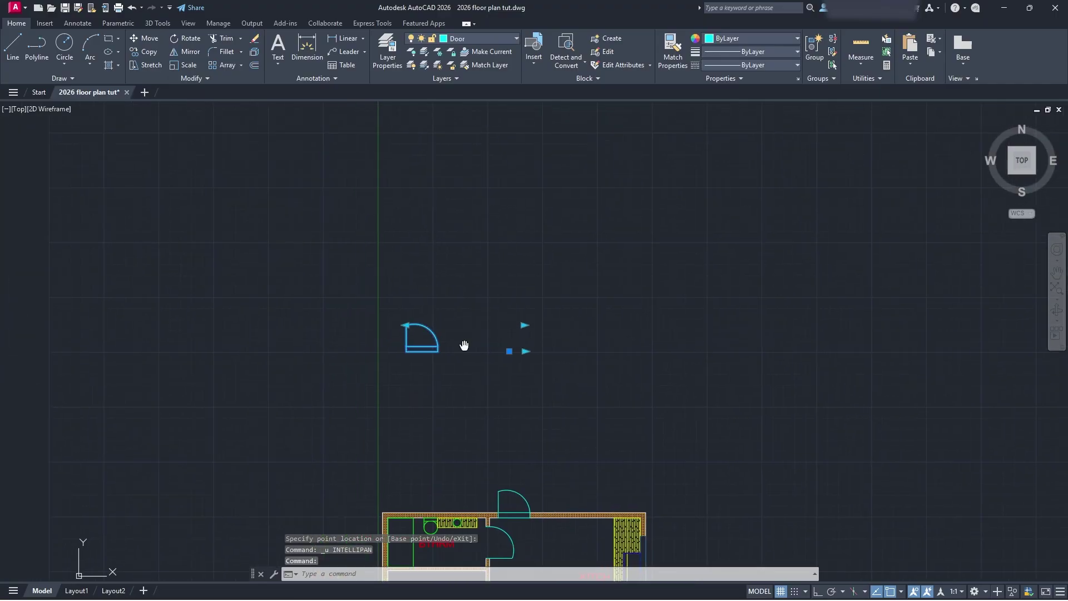
Array the door to the right with its right array grip into a row of eight doors and deselect it
{"action": "left_click", "coordinate": [523, 325]}
{"action": "middle_click_drag", "start_coordinate": [810, 328], "coordinate": [374, 298]}
{"action": "scroll", "coordinate": [374, 298], "scroll_direction": "down", "scroll_amount": 3}
{"action": "left_click", "coordinate": [300, 301]}
{"action": "left_click", "coordinate": [367, 300]}
{"action": "left_click", "coordinate": [434, 300]}
{"action": "left_click", "coordinate": [496, 300]}
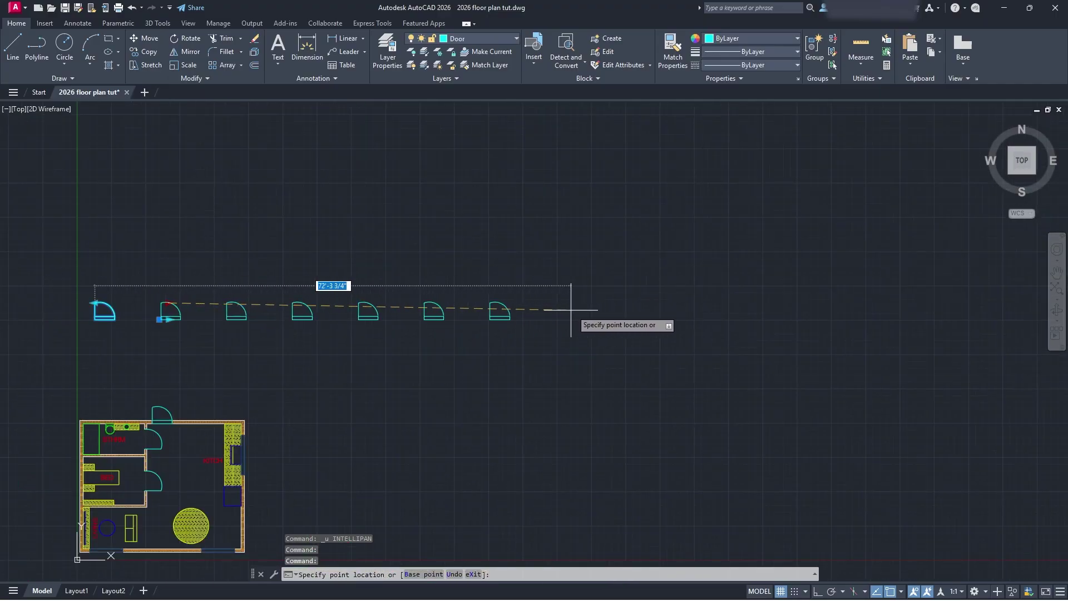
{"action": "key", "text": "Escape"}
{"action": "middle_click_drag", "start_coordinate": [306, 371], "coordinate": [539, 420]}
{"action": "key", "text": "Escape"}
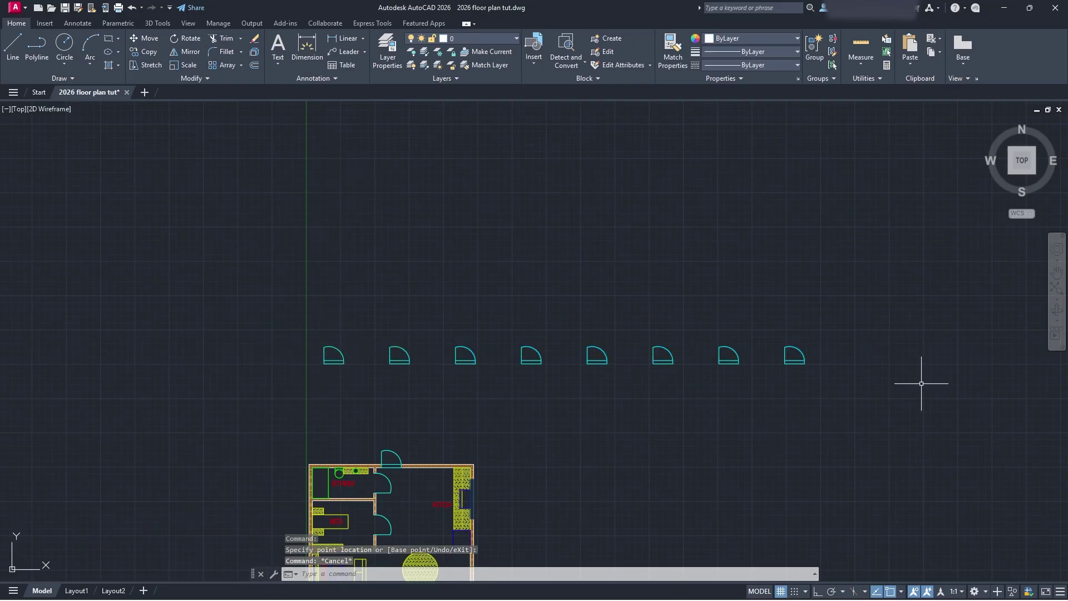
Open the arrayed Door block's definition for editing in the block editor
{"action": "scroll", "coordinate": [286, 350], "scroll_direction": "up", "scroll_amount": 2}
{"action": "left_click", "coordinate": [351, 362]}
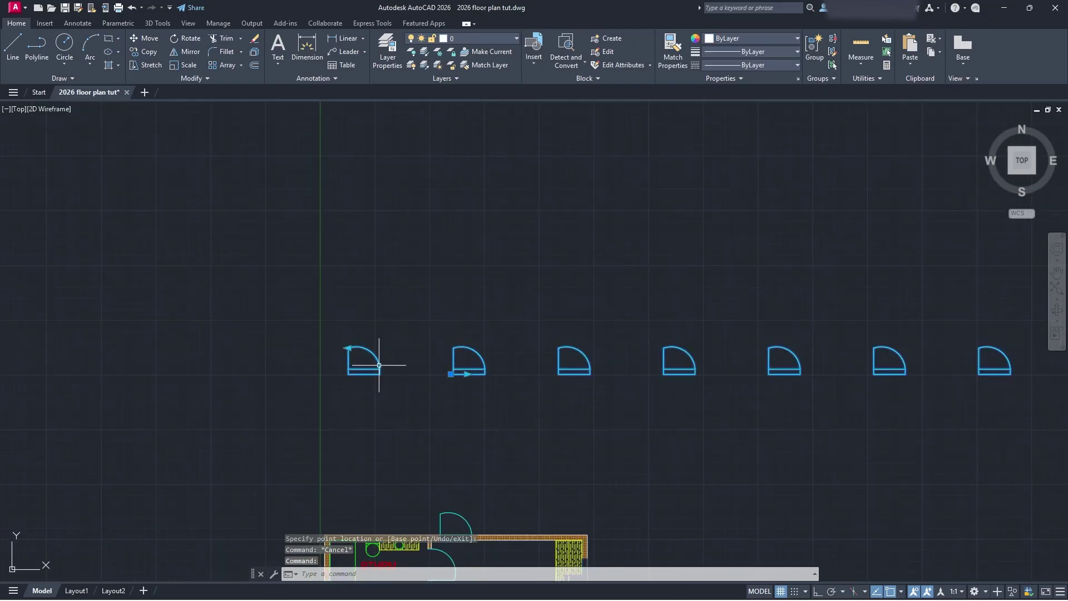
{"action": "middle_click_drag", "start_coordinate": [696, 362], "coordinate": [757, 322]}
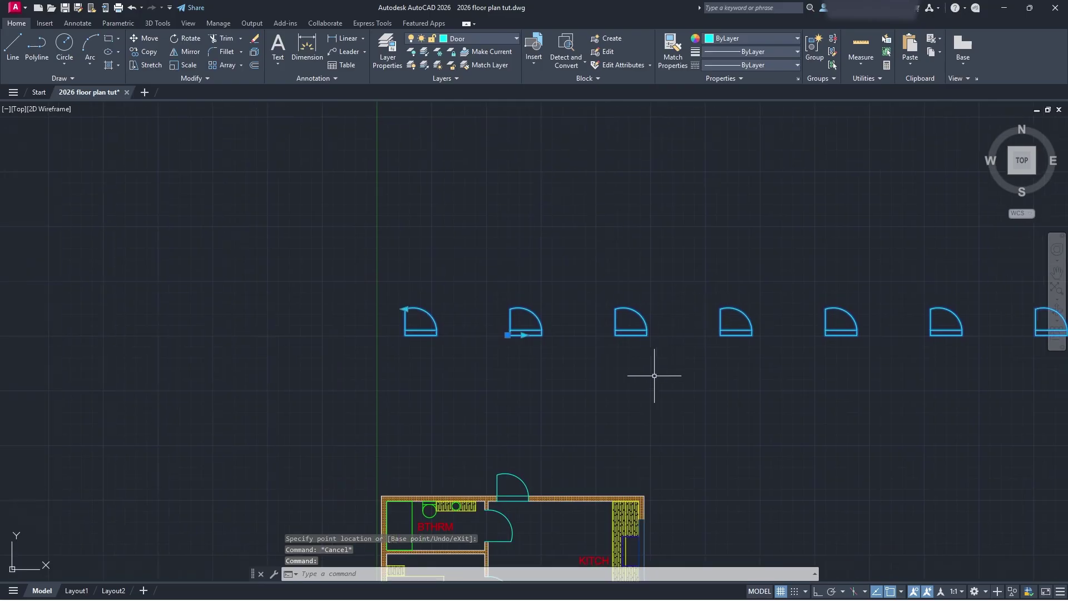
{"action": "double_click", "coordinate": [631, 326]}
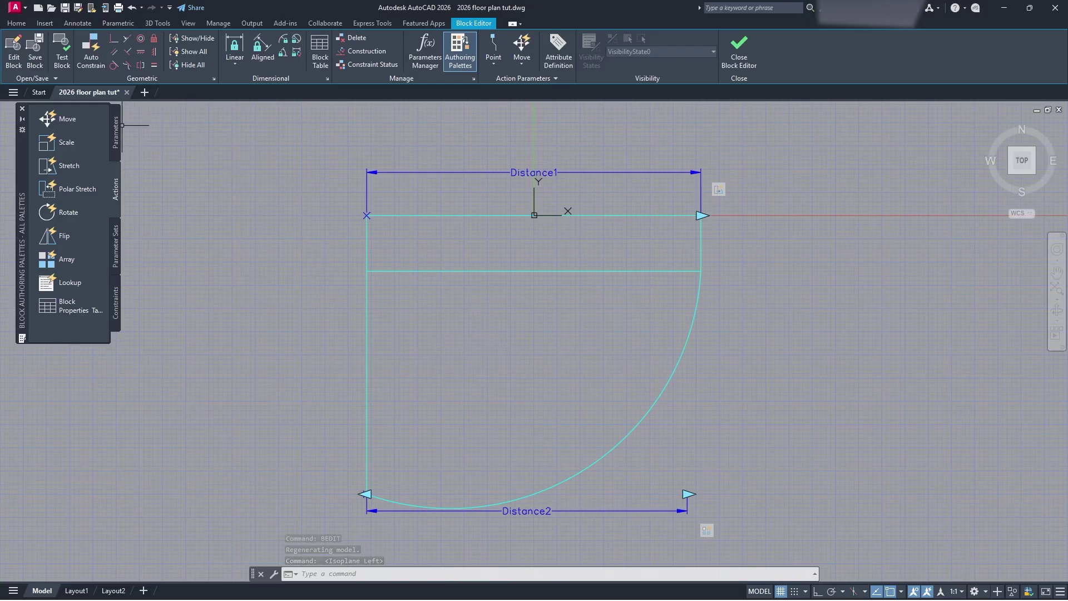
Add a rotation parameter based at the inner horizontal line's left end, with radius to its midpoint, a 90° default angle and the label inside the angle
{"action": "left_click", "coordinate": [116, 131]}
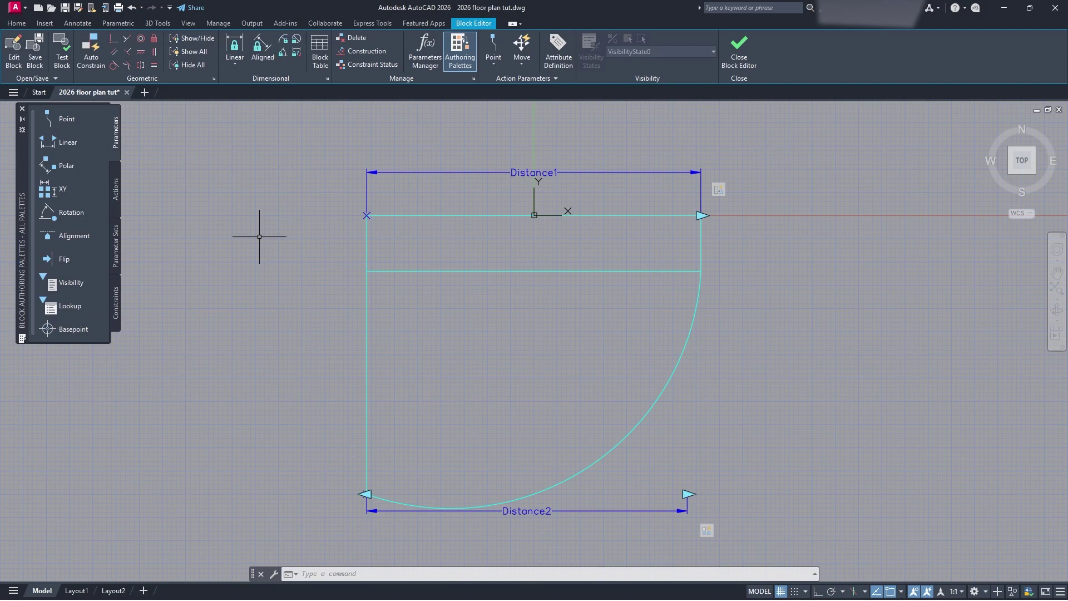
{"action": "left_click", "coordinate": [75, 215]}
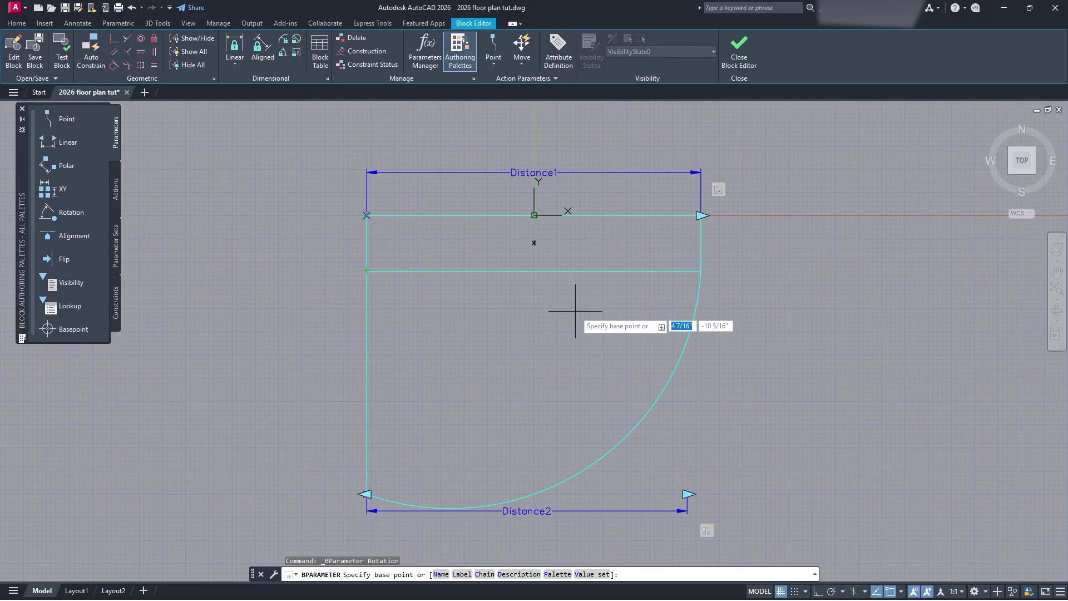
{"action": "left_click", "coordinate": [367, 271]}
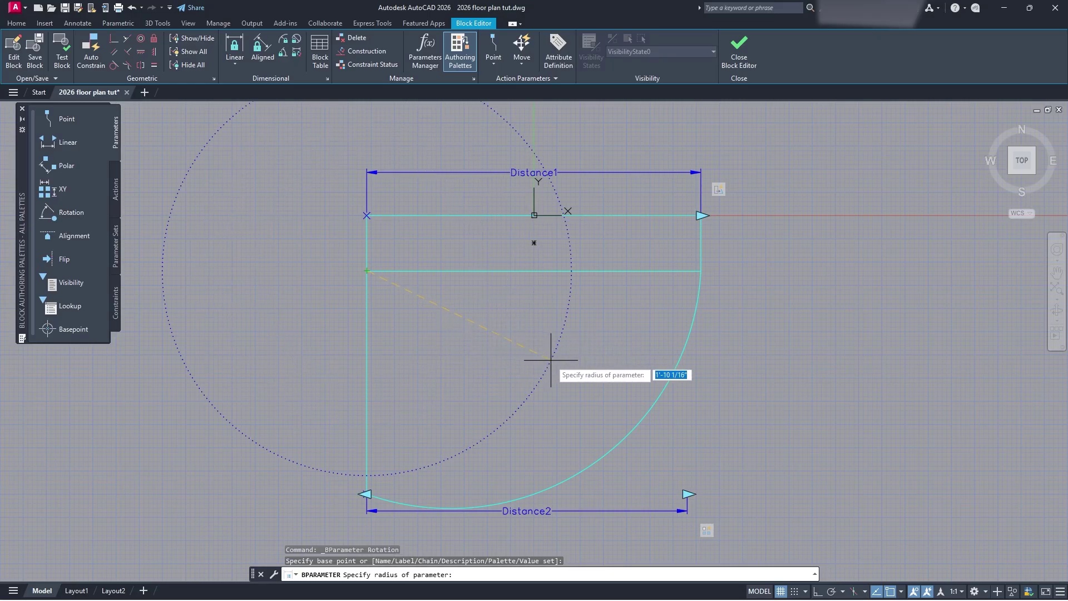
{"action": "left_click", "coordinate": [534, 271]}
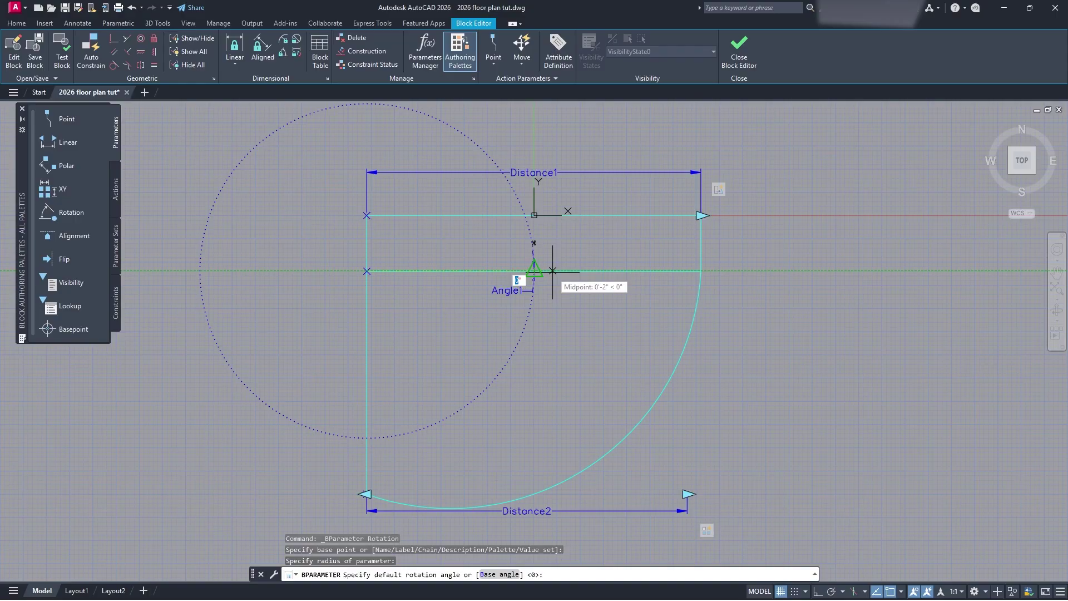
{"action": "middle_click_drag", "start_coordinate": [418, 158], "coordinate": [429, 255]}
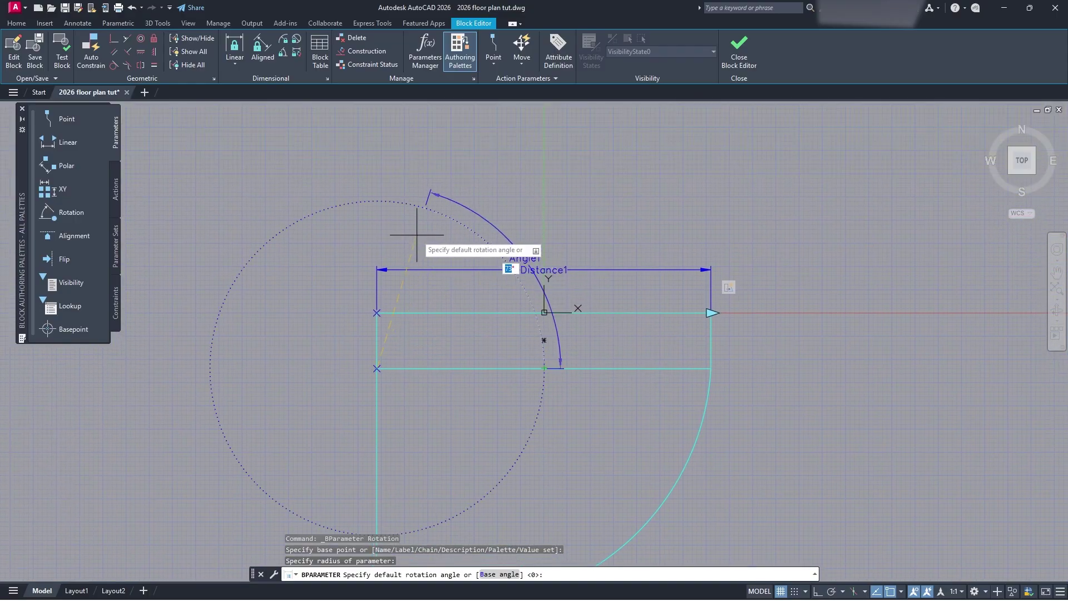
{"action": "left_click", "coordinate": [377, 188]}
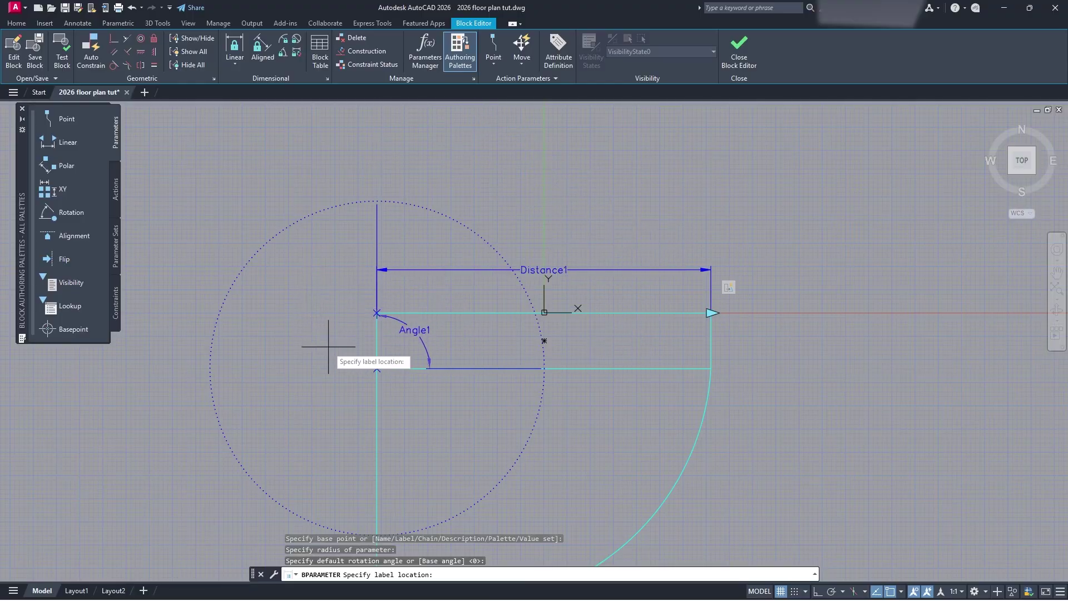
{"action": "left_click", "coordinate": [414, 339]}
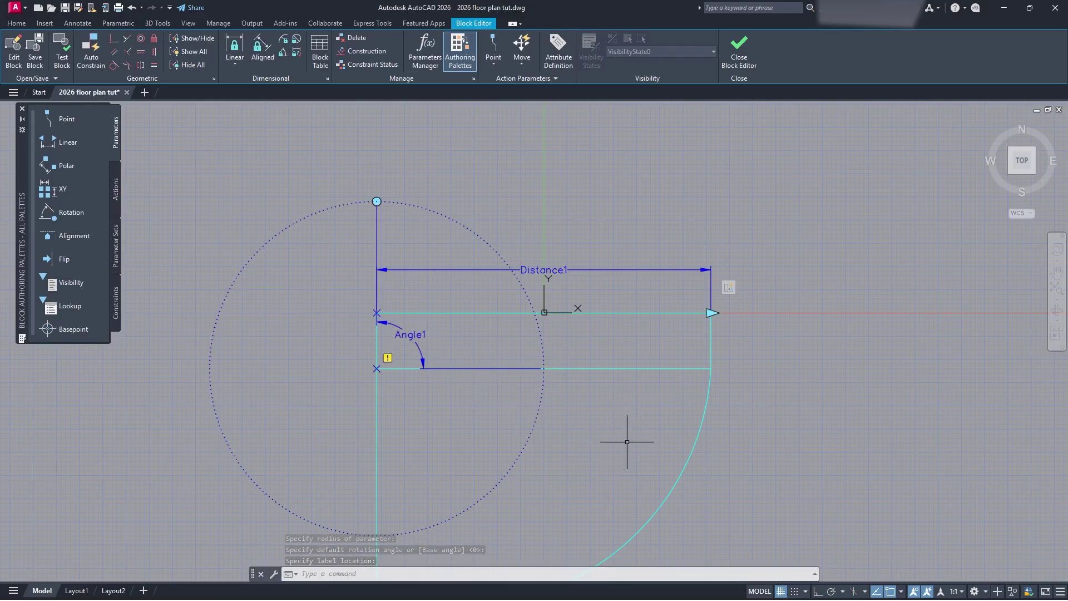
Add a rotate action to the Angle1 parameter for the door's arc, outline and inner horizontal line, and close the block editor saving the changes
{"action": "left_click", "coordinate": [115, 189]}
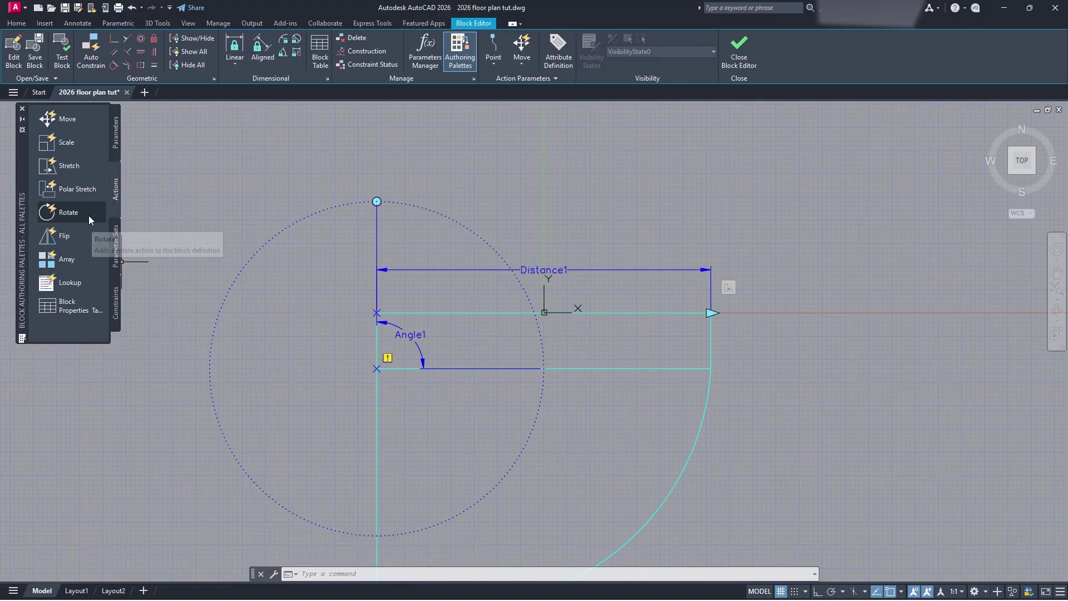
{"action": "left_click", "coordinate": [49, 212]}
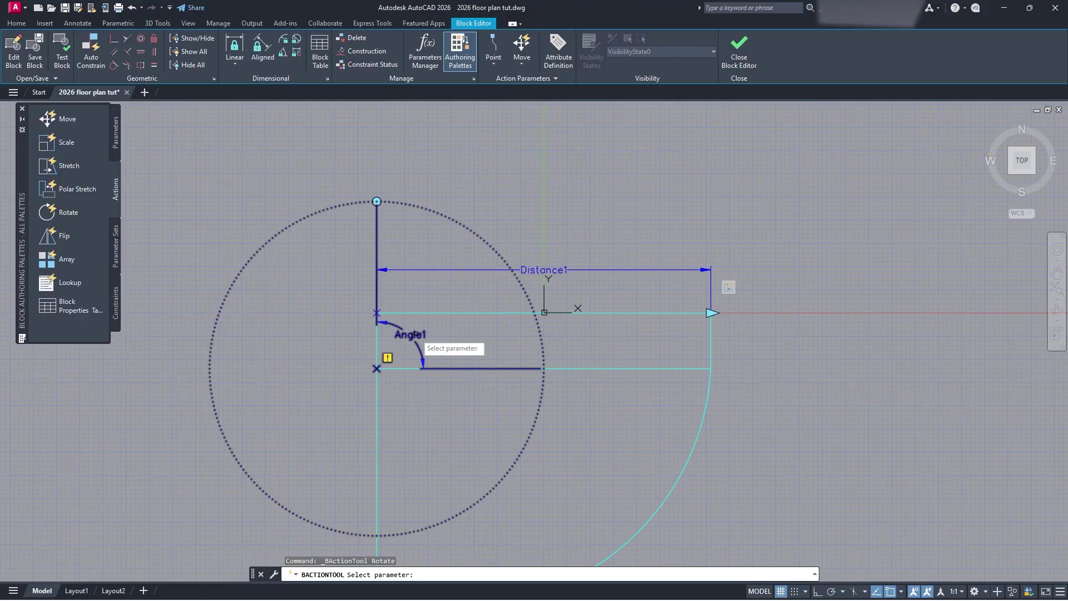
{"action": "left_click", "coordinate": [420, 354]}
{"action": "scroll", "coordinate": [524, 324], "scroll_direction": "up", "scroll_amount": 2}
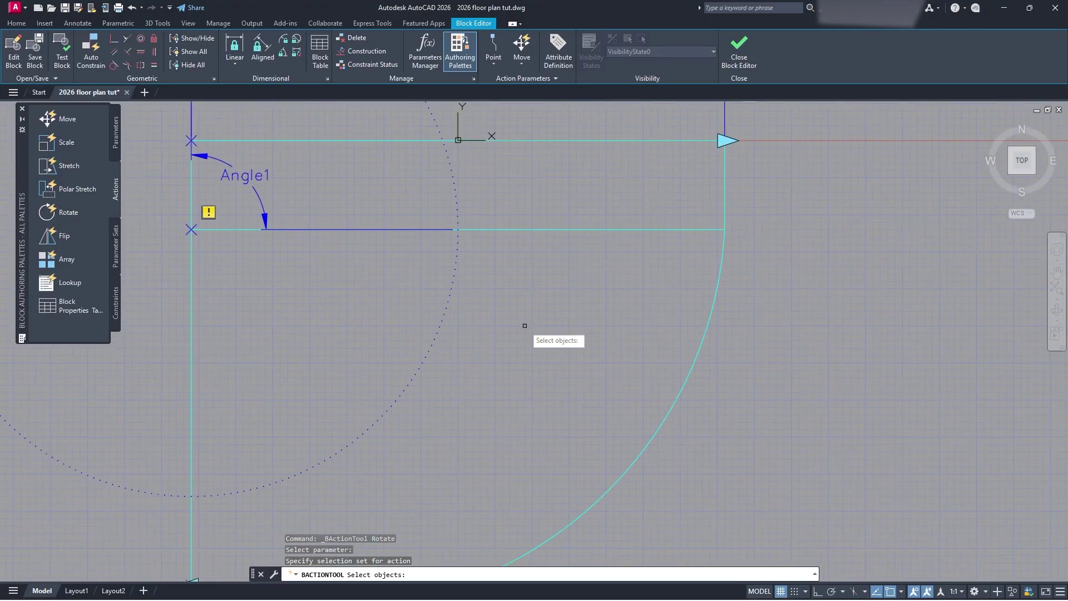
{"action": "scroll", "coordinate": [524, 324], "scroll_direction": "down", "scroll_amount": 2}
{"action": "left_click", "coordinate": [637, 337]}
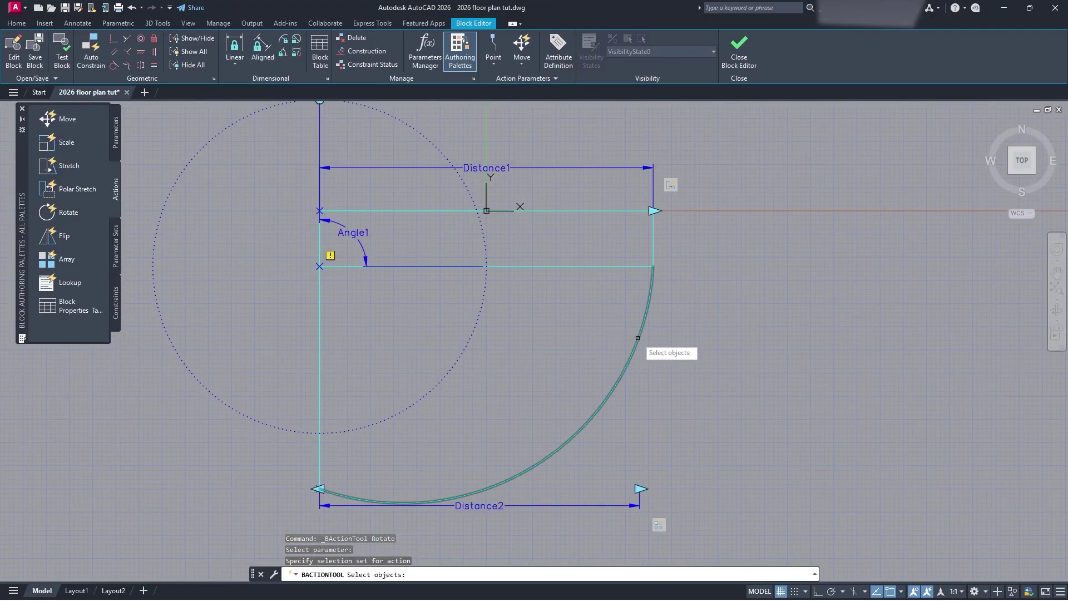
{"action": "left_click", "coordinate": [320, 320]}
{"action": "left_click", "coordinate": [543, 266]}
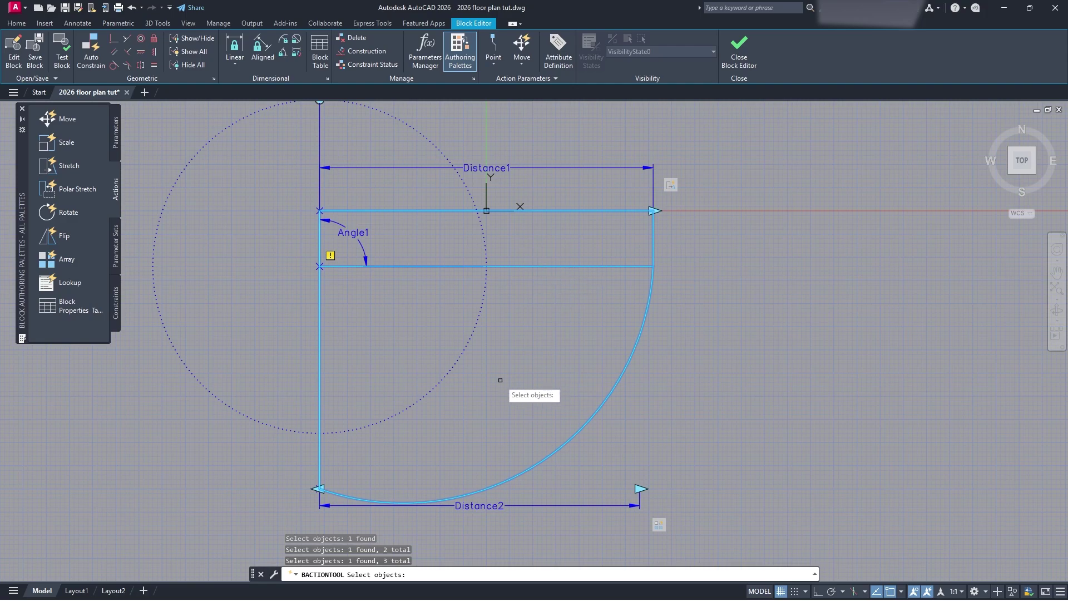
{"action": "key", "text": "Return"}
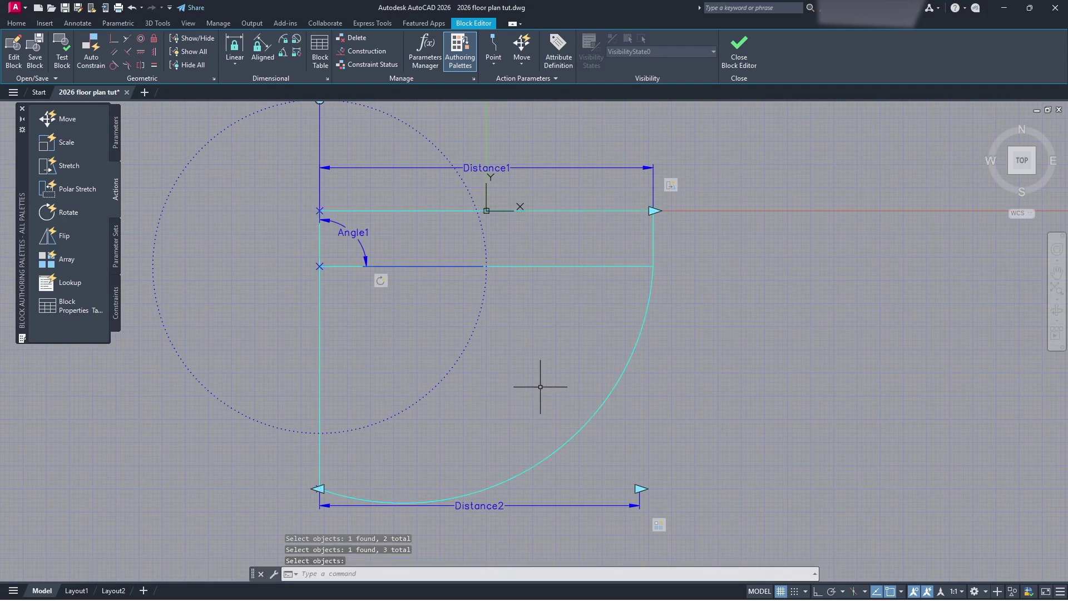
{"action": "left_click", "coordinate": [738, 53]}
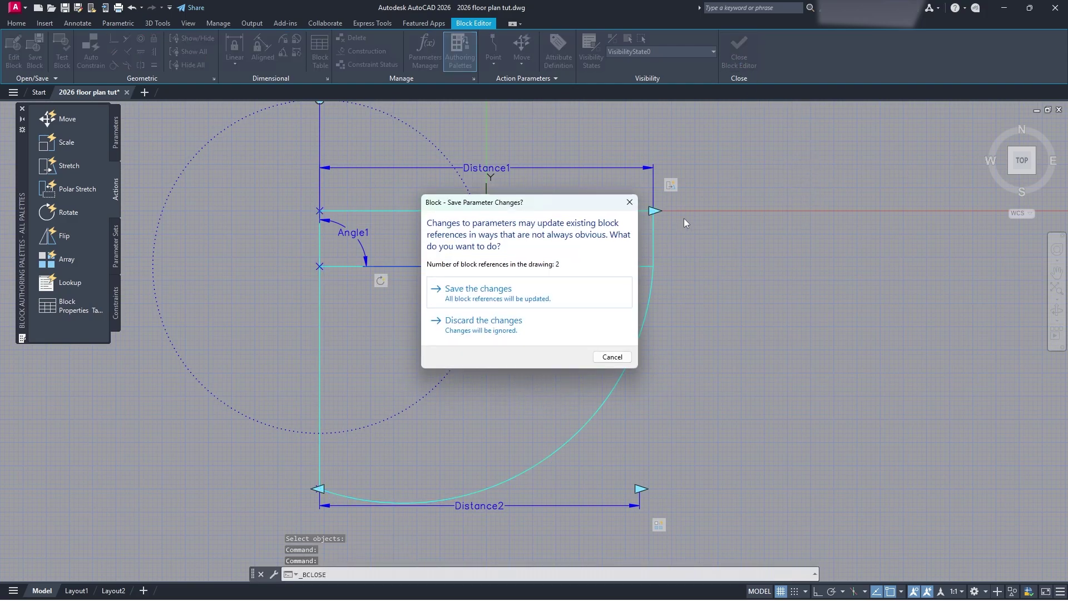
{"action": "left_click", "coordinate": [563, 298]}
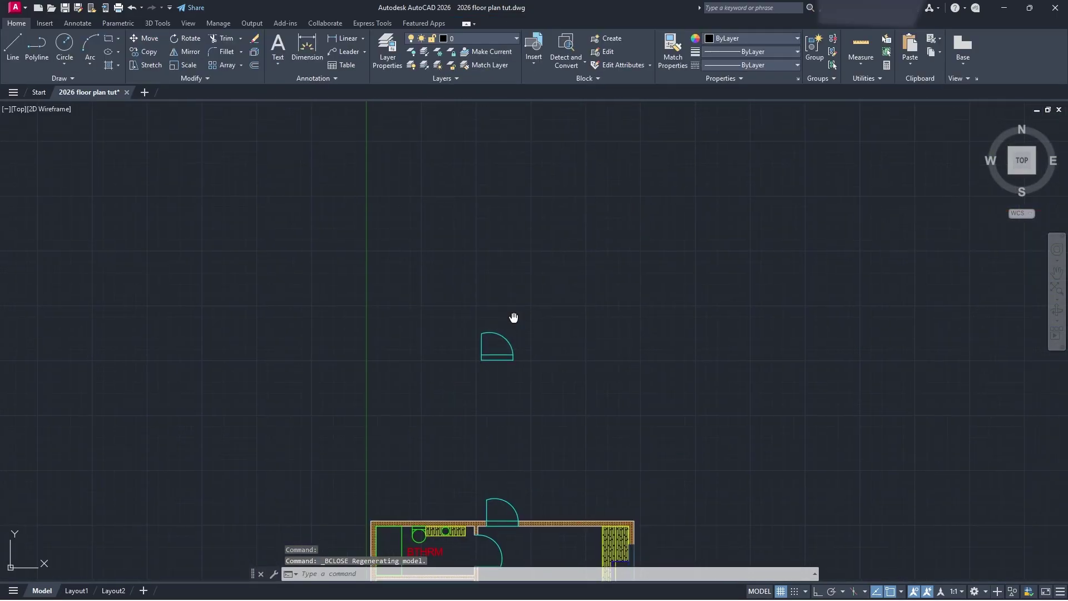
Rotate the free-standing door a half turn about its hinge corner with its rotation grip
{"action": "left_click", "coordinate": [565, 350]}
{"action": "left_click", "coordinate": [363, 219]}
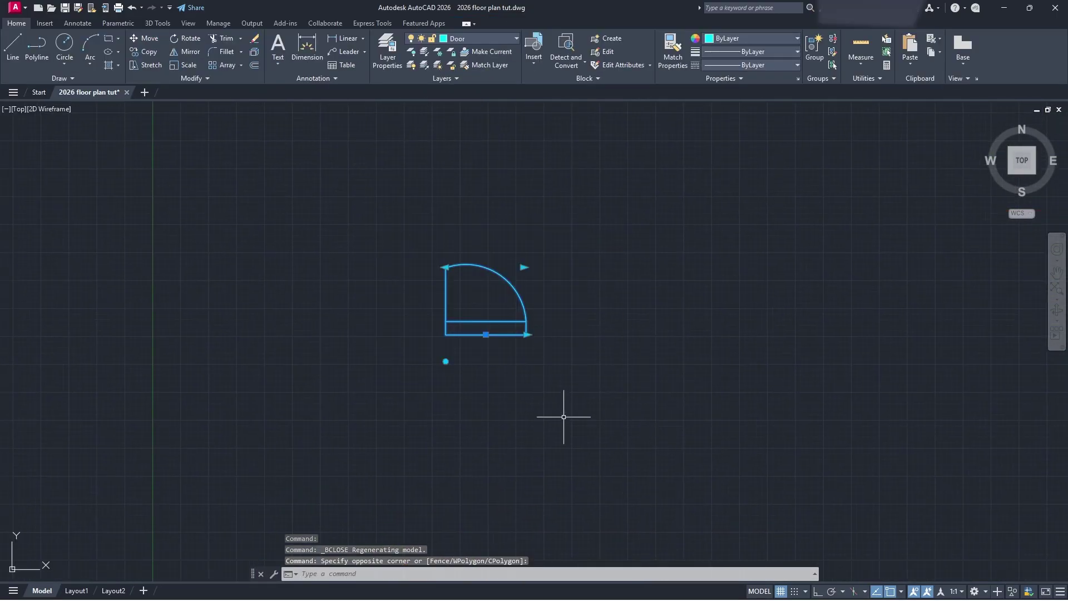
{"action": "left_click", "coordinate": [446, 361]}
{"action": "key", "text": "space"}
{"action": "key", "text": "space"}
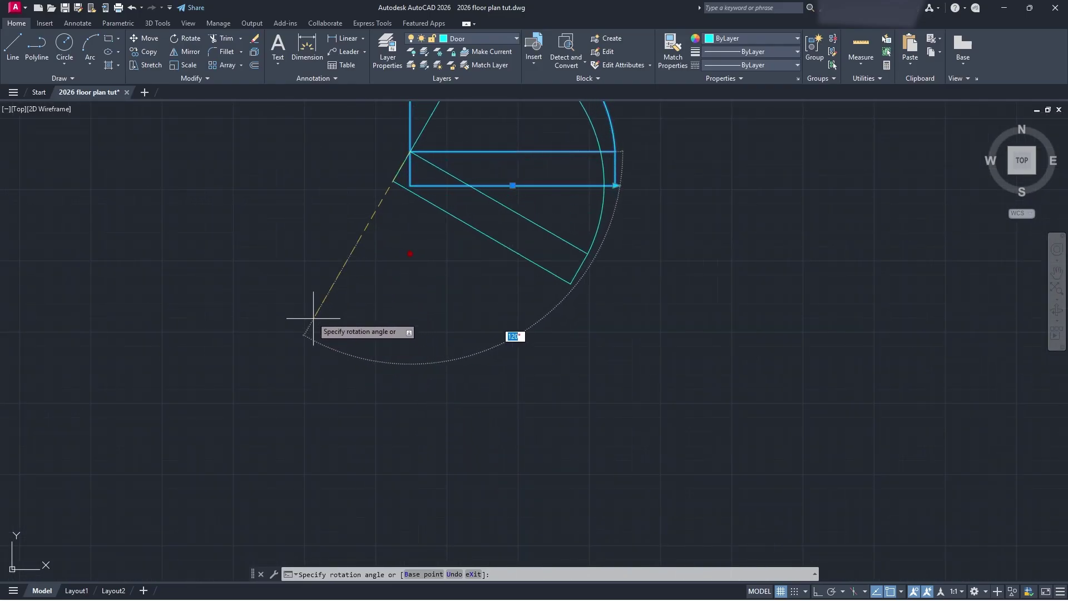
{"action": "scroll", "coordinate": [493, 310], "scroll_direction": "down", "scroll_amount": 2}
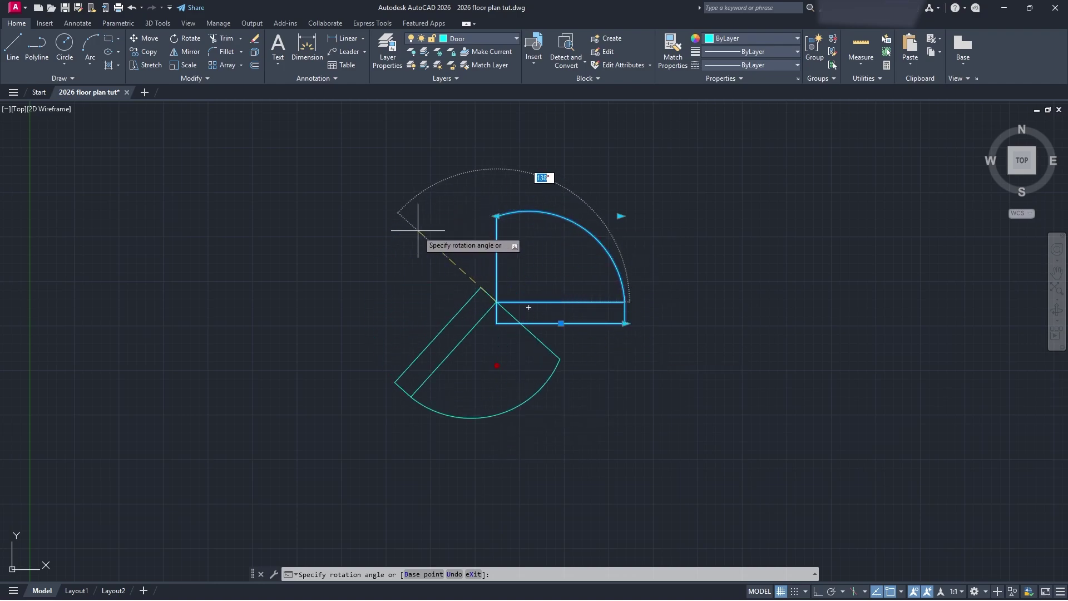
{"action": "key", "text": "Escape"}
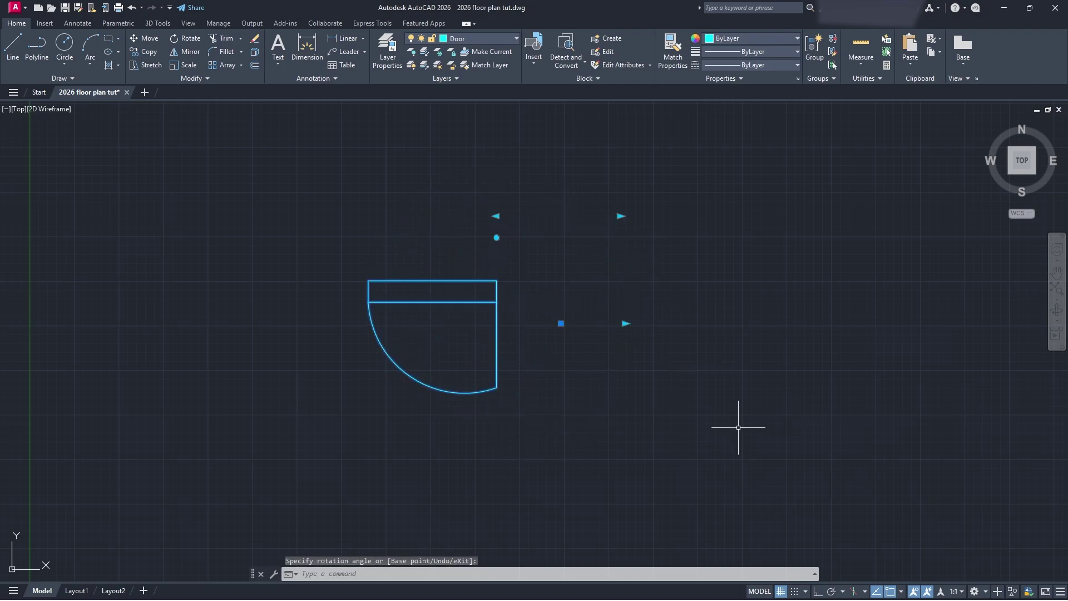
Array the rotated door to the right with its array grip into a row of five doors
{"action": "left_click", "coordinate": [496, 216]}
{"action": "scroll", "coordinate": [276, 213], "scroll_direction": "down", "scroll_amount": 5}
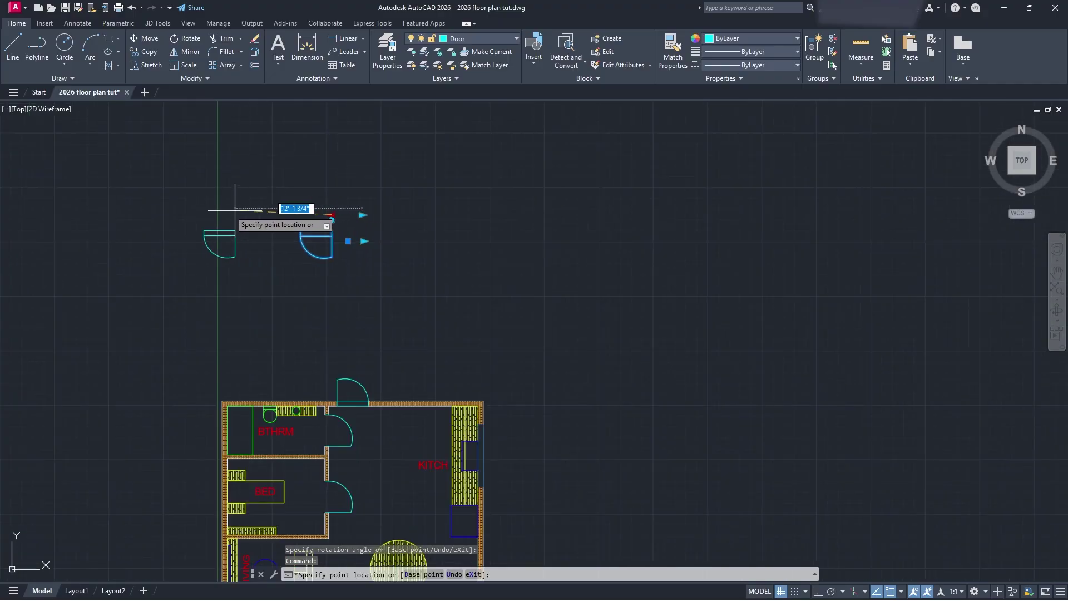
{"action": "left_click", "coordinate": [332, 215]}
{"action": "left_click", "coordinate": [362, 215]}
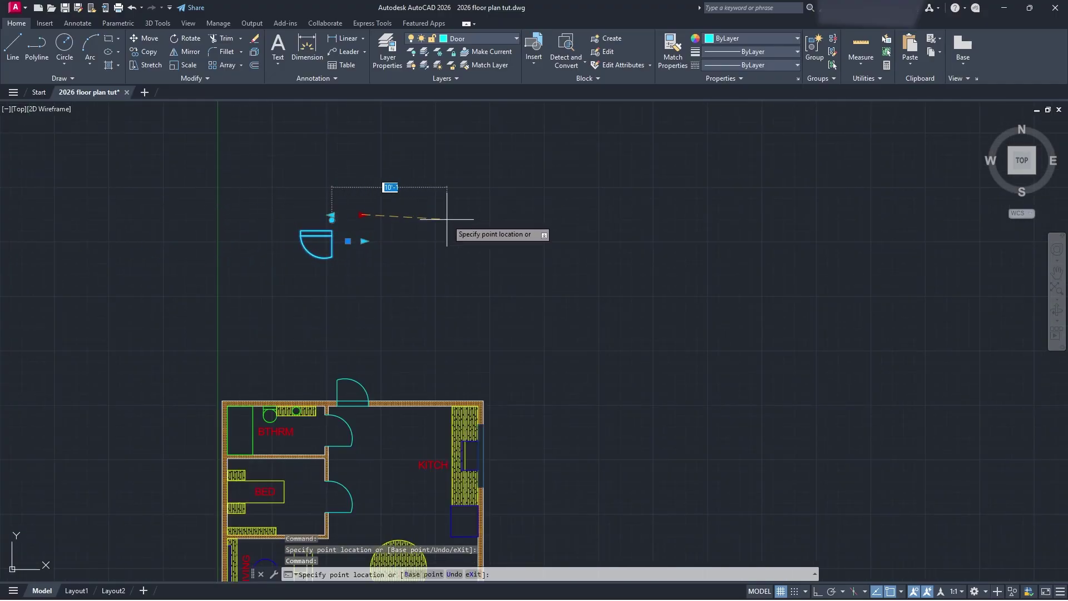
{"action": "left_click", "coordinate": [812, 213]}
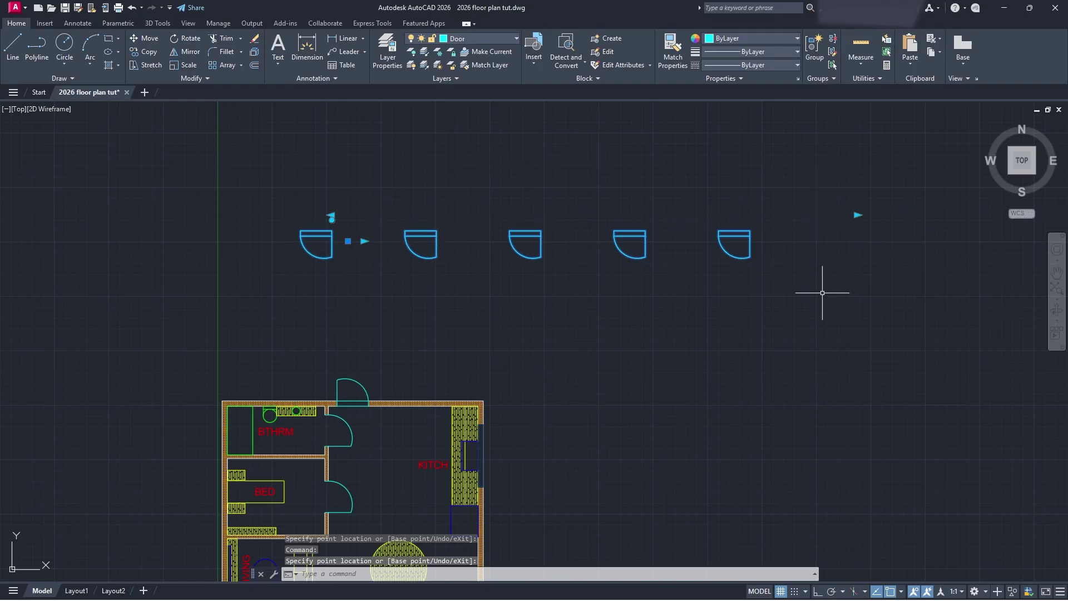
Try to stretch the width of the arrayed doors with the width grip
{"action": "left_click", "coordinate": [364, 241]}
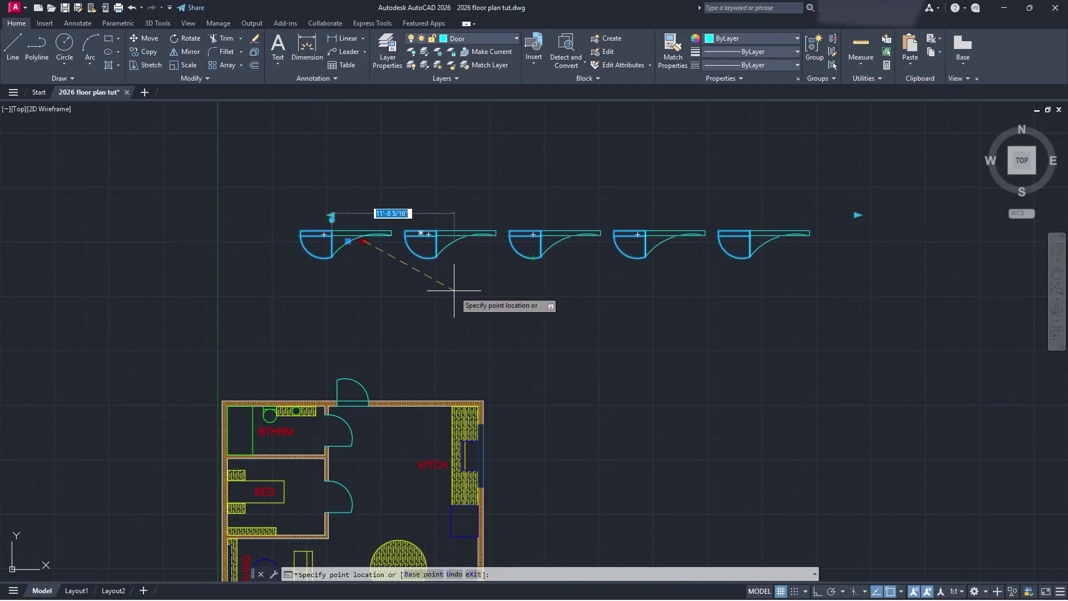
{"action": "key", "text": "Escape"}
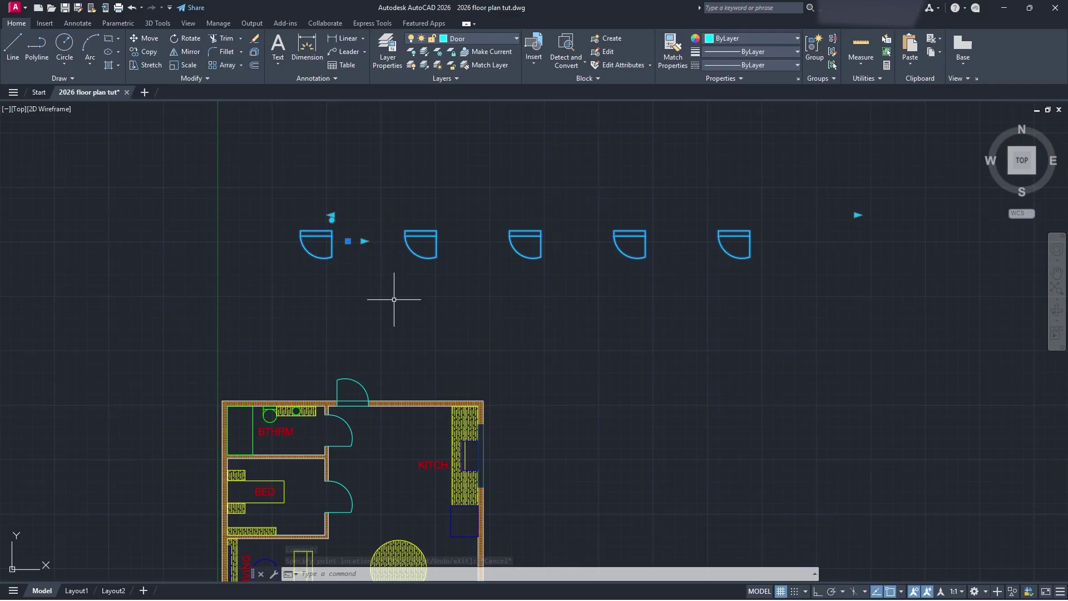
{"action": "middle_click_drag", "start_coordinate": [420, 317], "coordinate": [579, 433]}
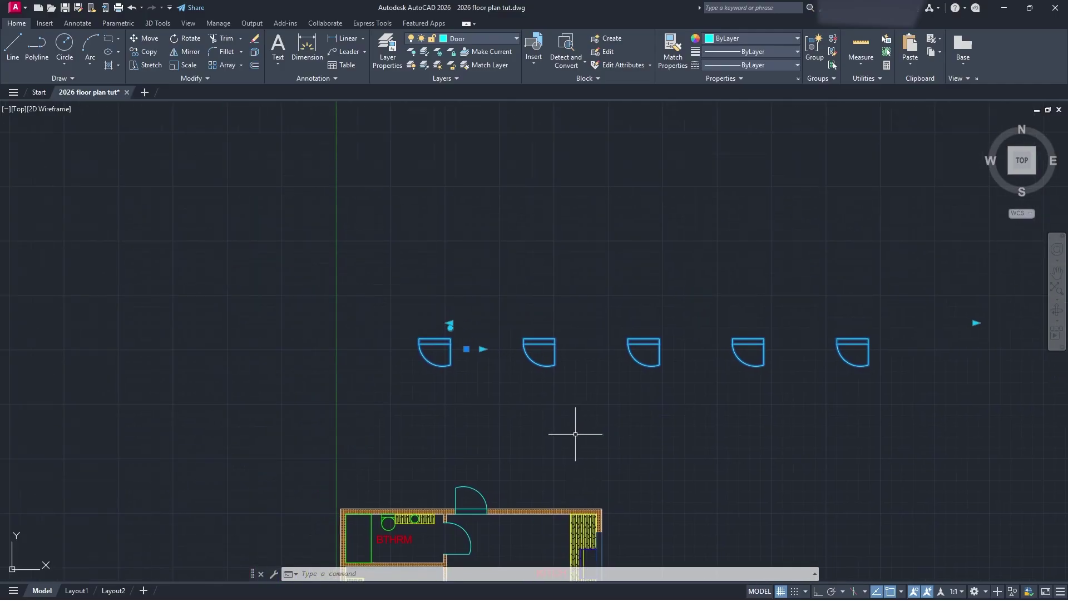